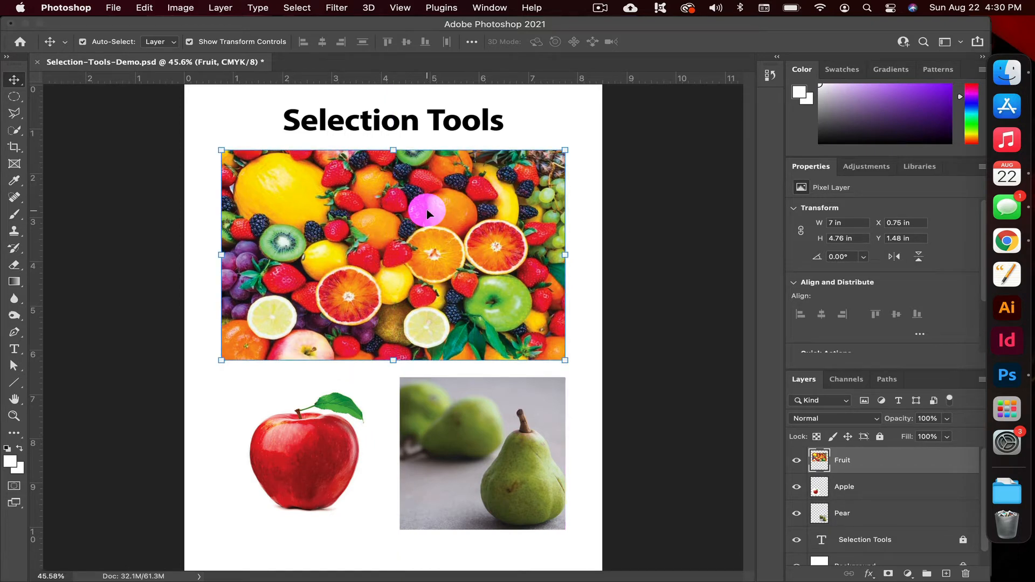
- Draw a circular selection about 4.41 in across over the middle of the fruit image with the Elliptical Marquee tool
click(16, 102)
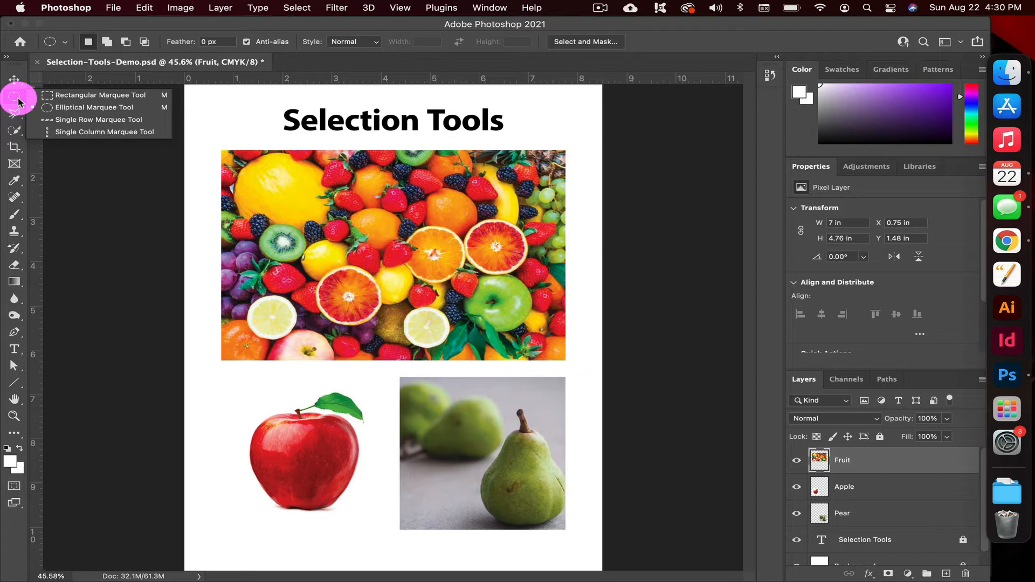
click(45, 106)
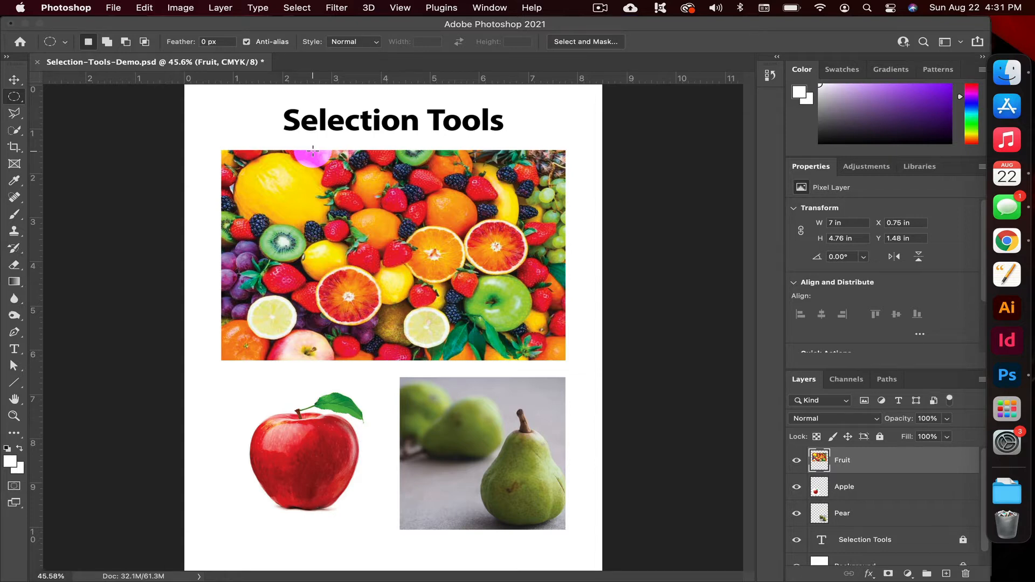
drag(313, 151, 502, 354)
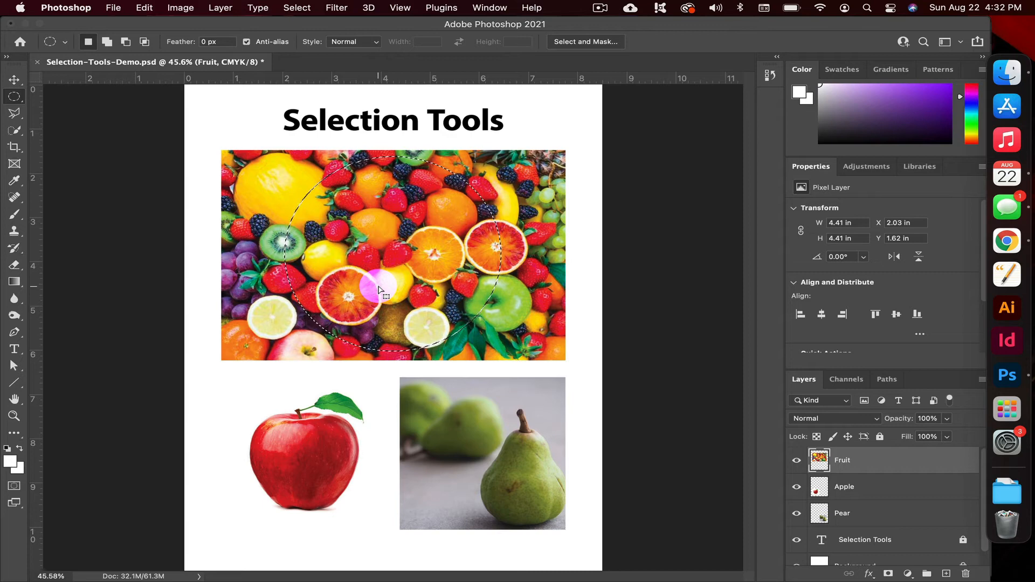
- Add six smaller circles around the large one to the selection on the fruit image, and undo the deletion of the selected pixels
click(106, 43)
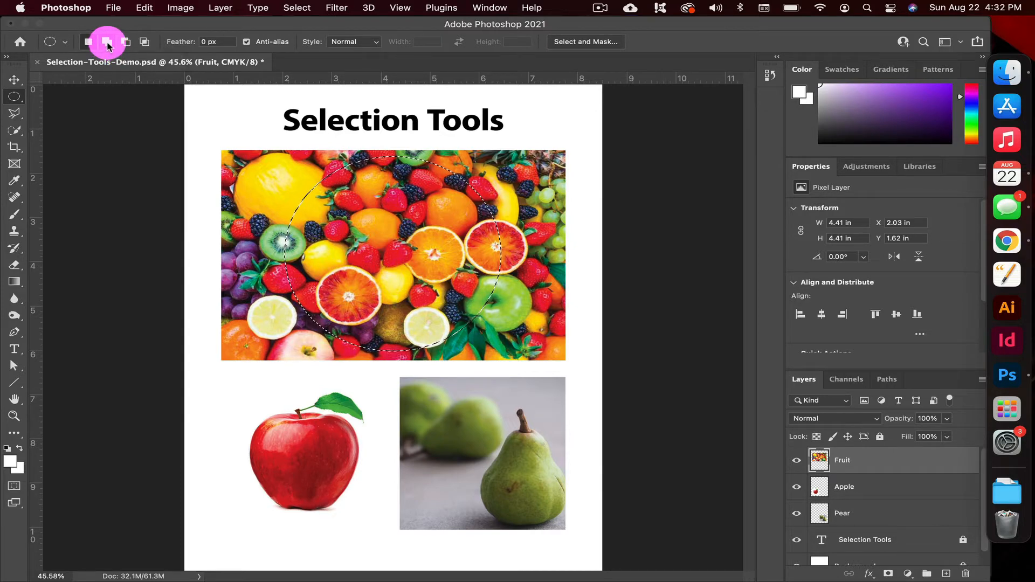
click(107, 42)
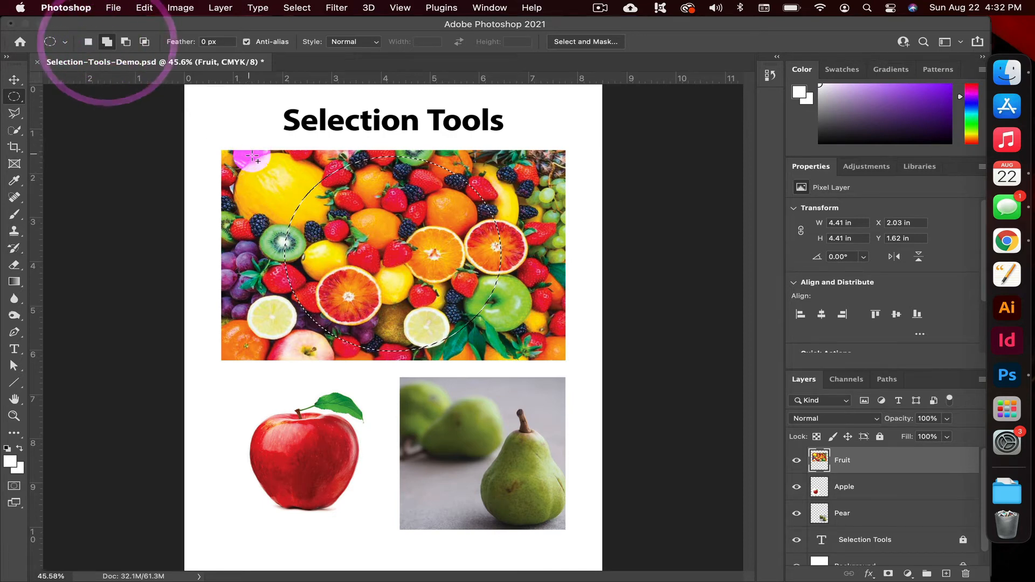
drag(252, 165, 308, 204)
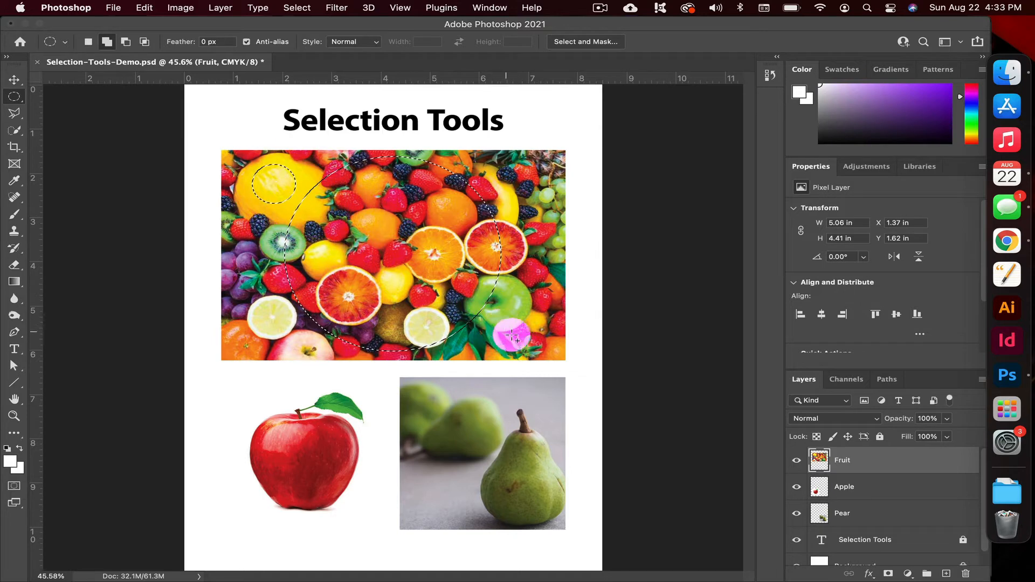
drag(520, 340, 431, 233)
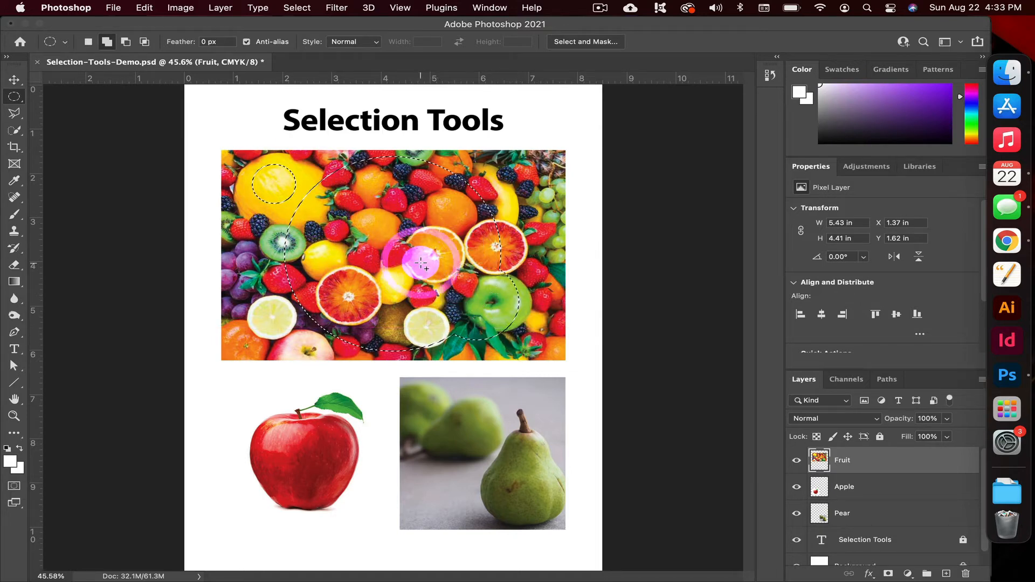
drag(249, 322, 276, 342)
drag(502, 185, 563, 242)
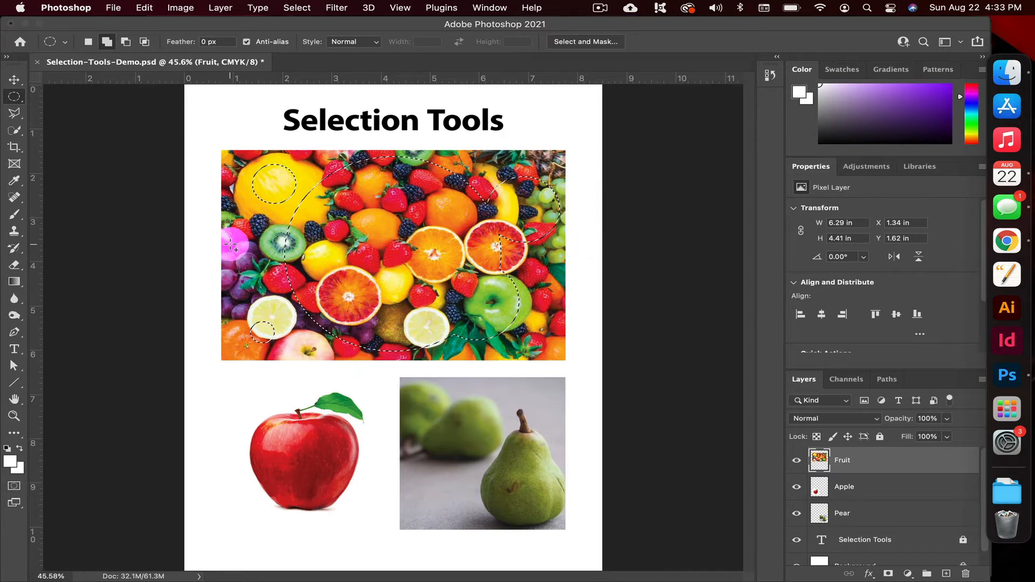
drag(246, 260, 253, 266)
drag(539, 326, 556, 342)
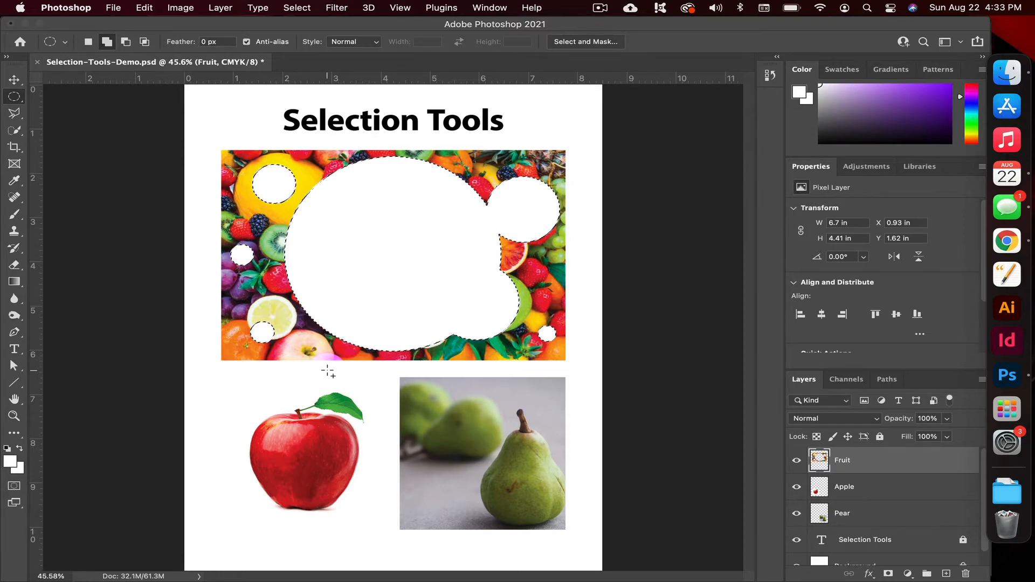
key(ctrl+z)
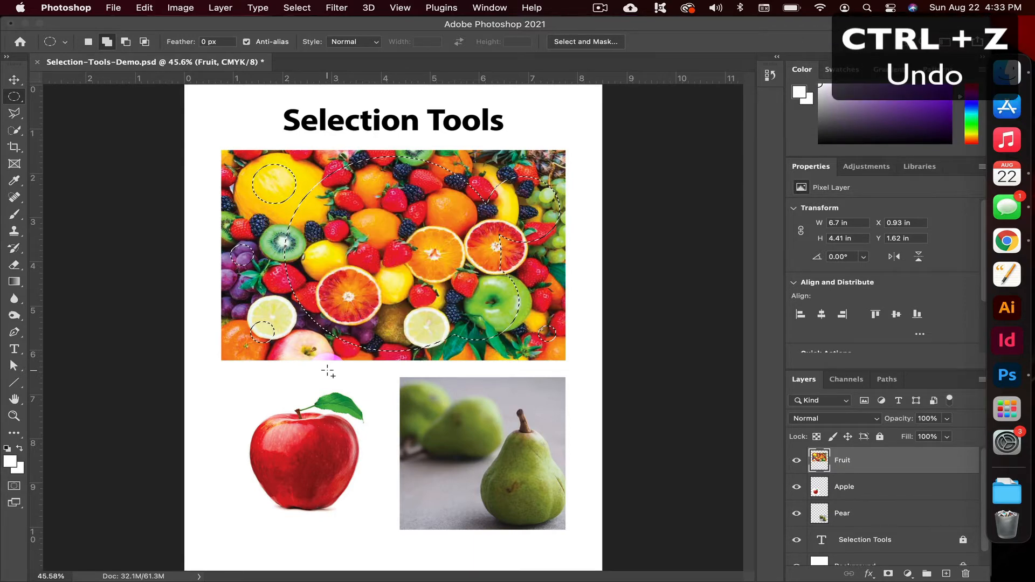
- Invert the selection to delete the parts of the fruit image outside the circles, and deselect
click(308, 11)
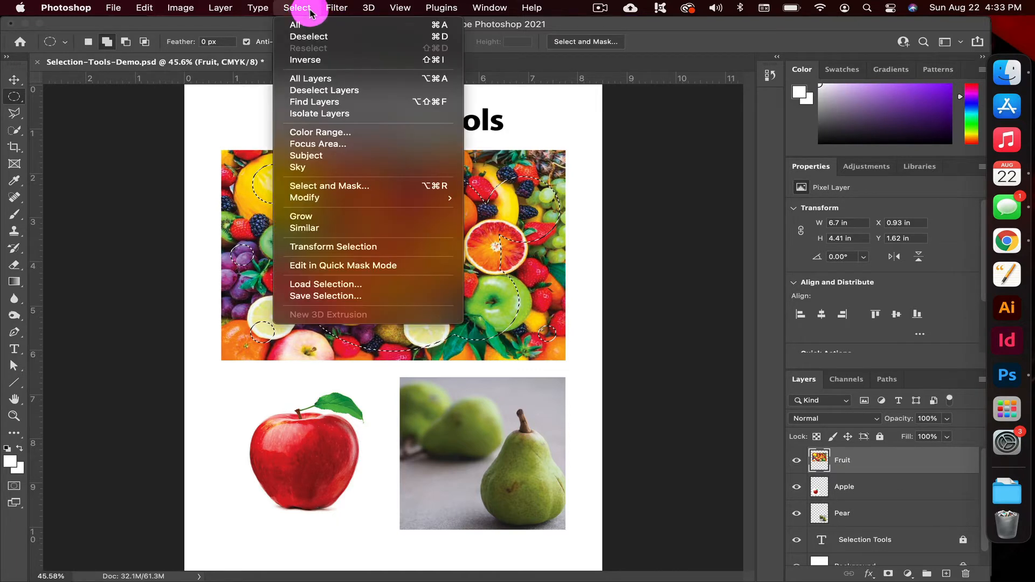
click(309, 59)
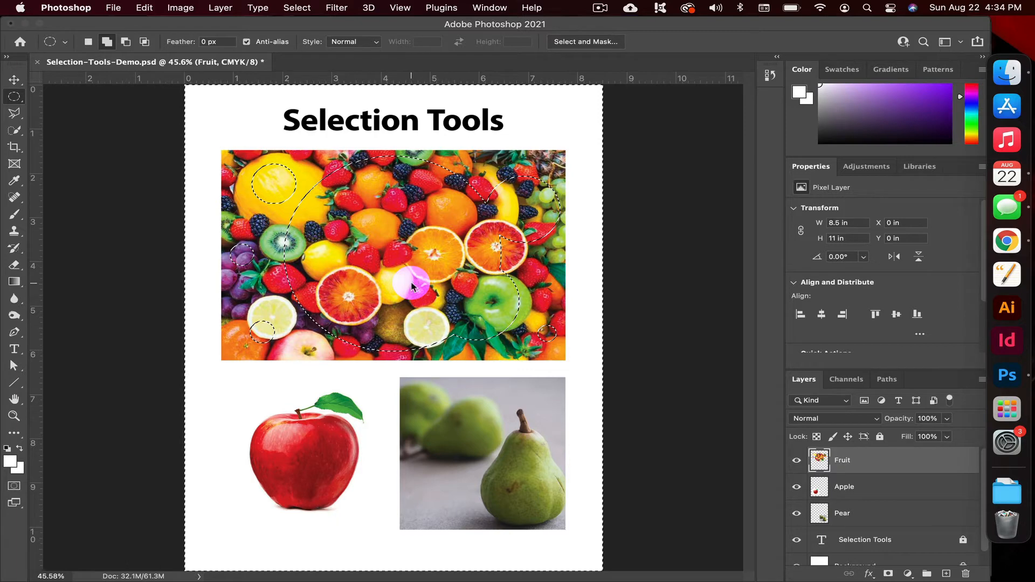
key(Delete)
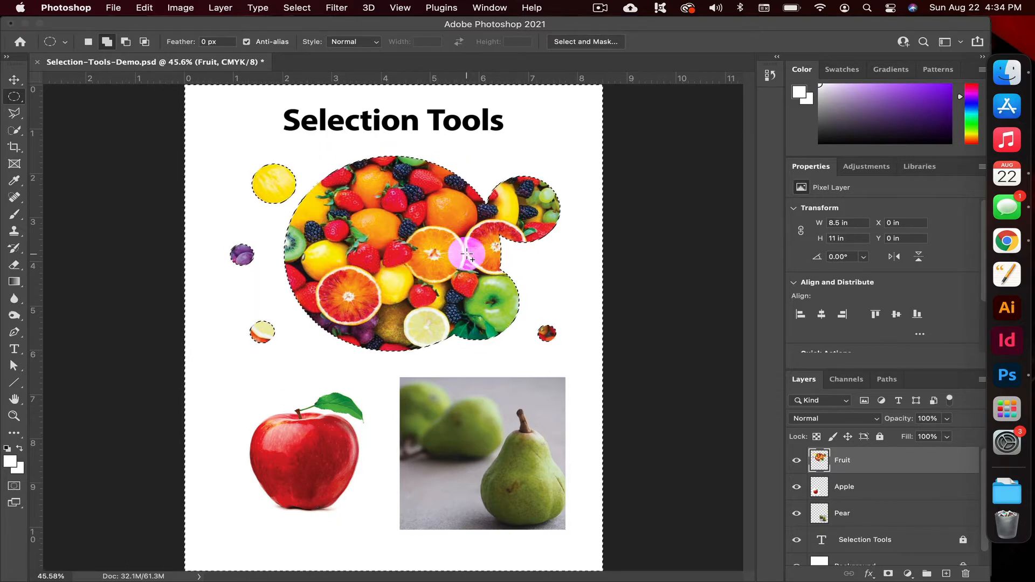
click(295, 7)
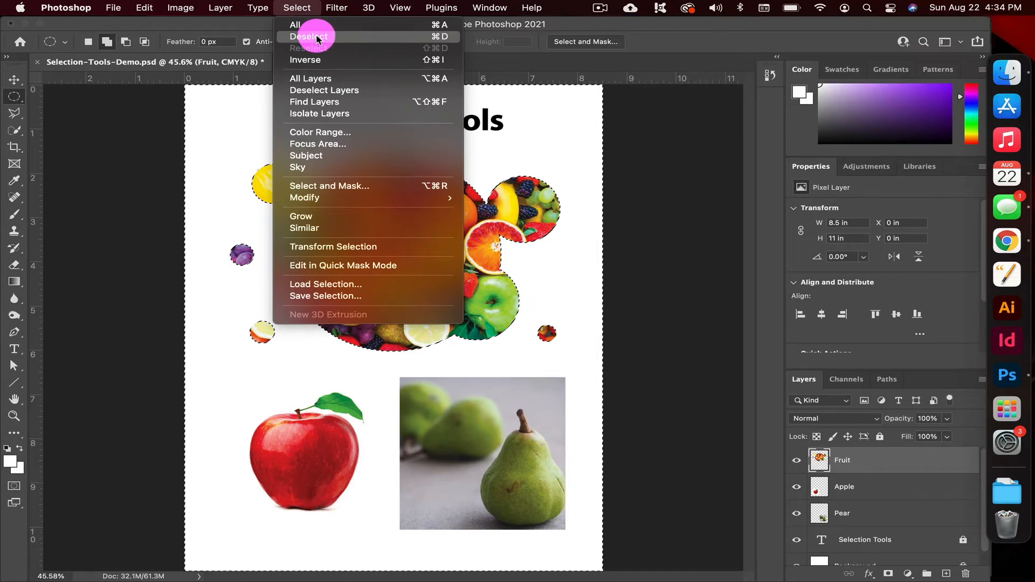
click(317, 36)
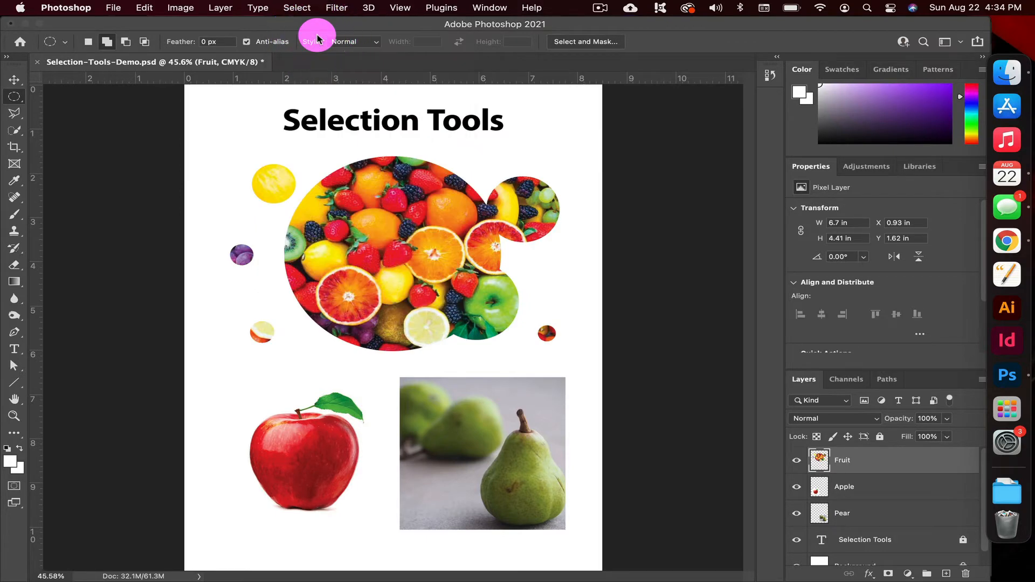
- Make the Apple layer active and switch to the Magic Wand tool
click(14, 415)
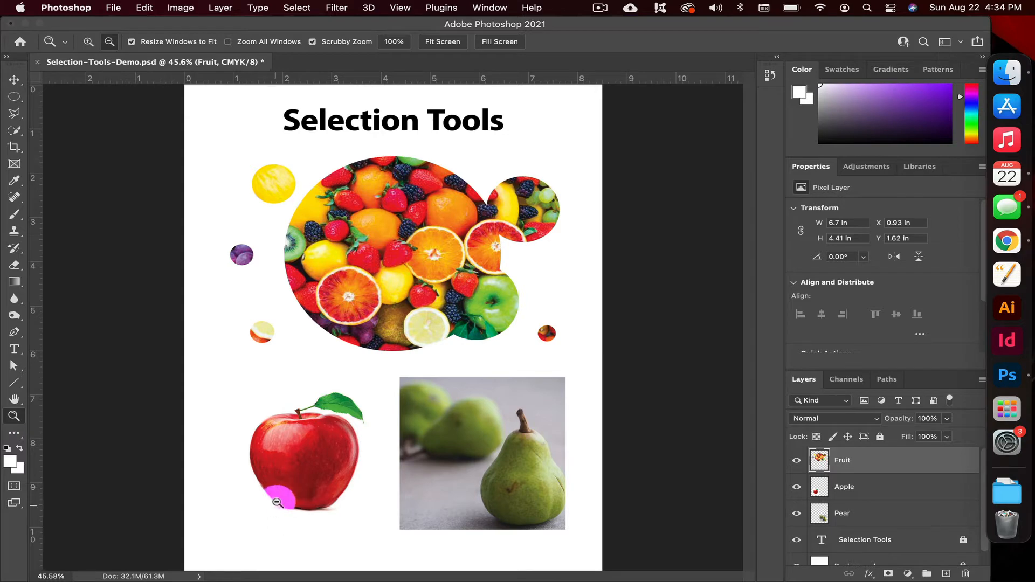
drag(280, 492, 347, 495)
click(832, 513)
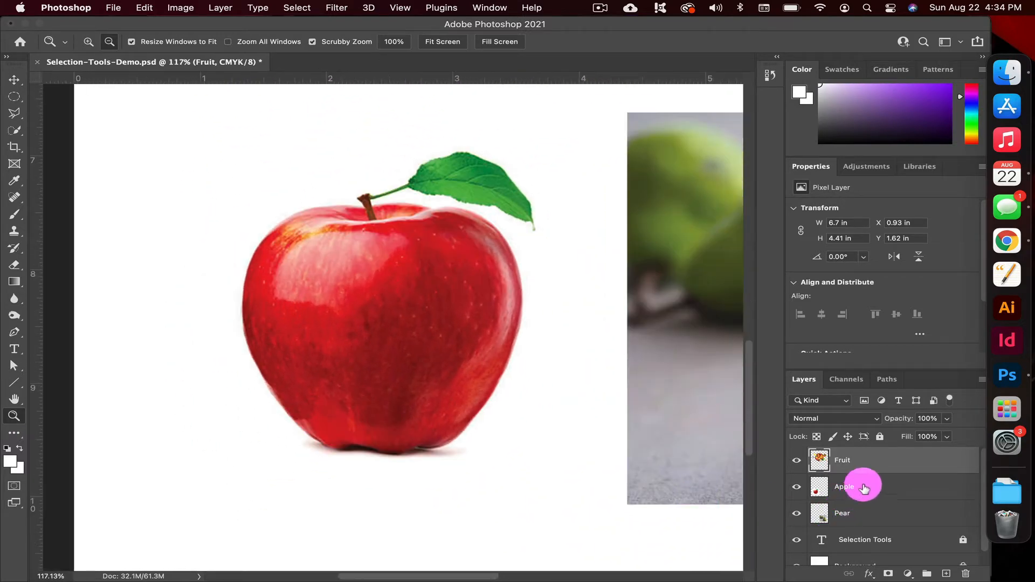
click(863, 486)
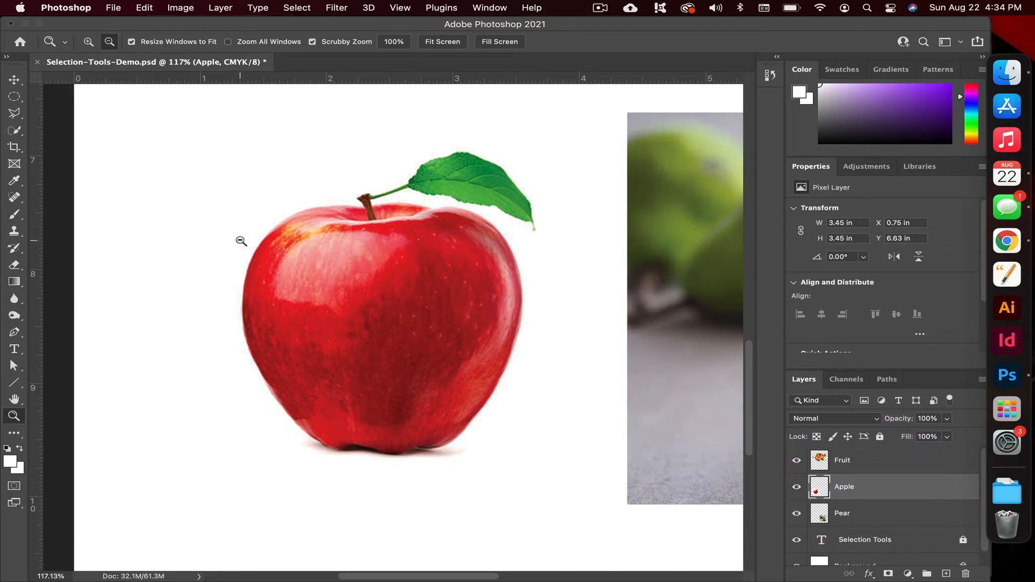
click(15, 99)
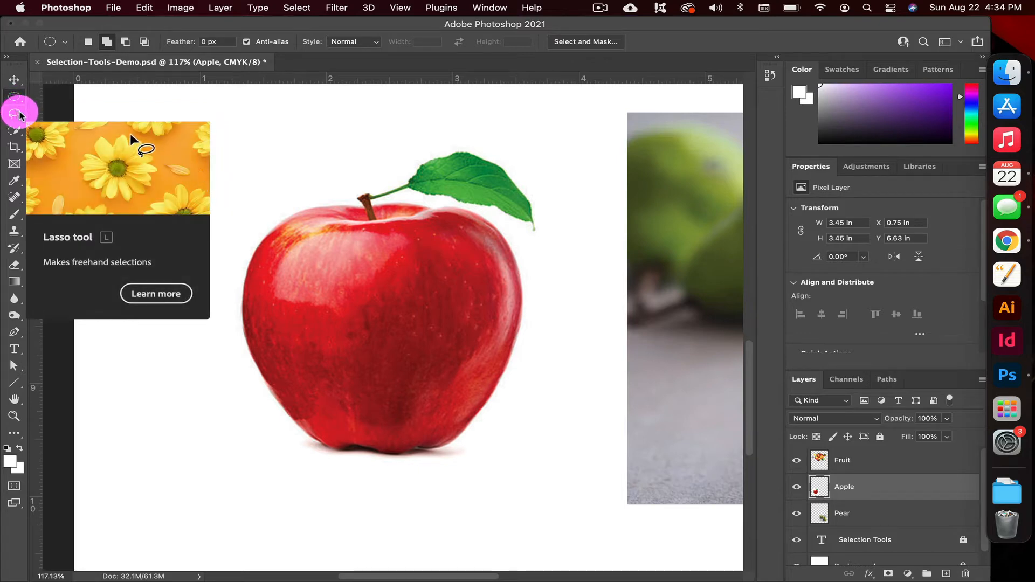
drag(16, 135, 53, 157)
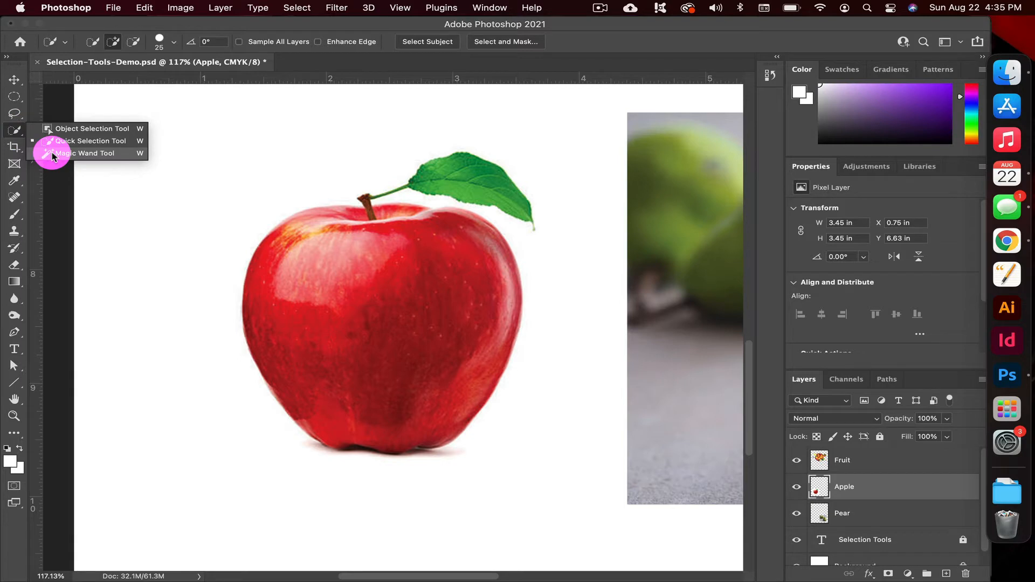
click(52, 154)
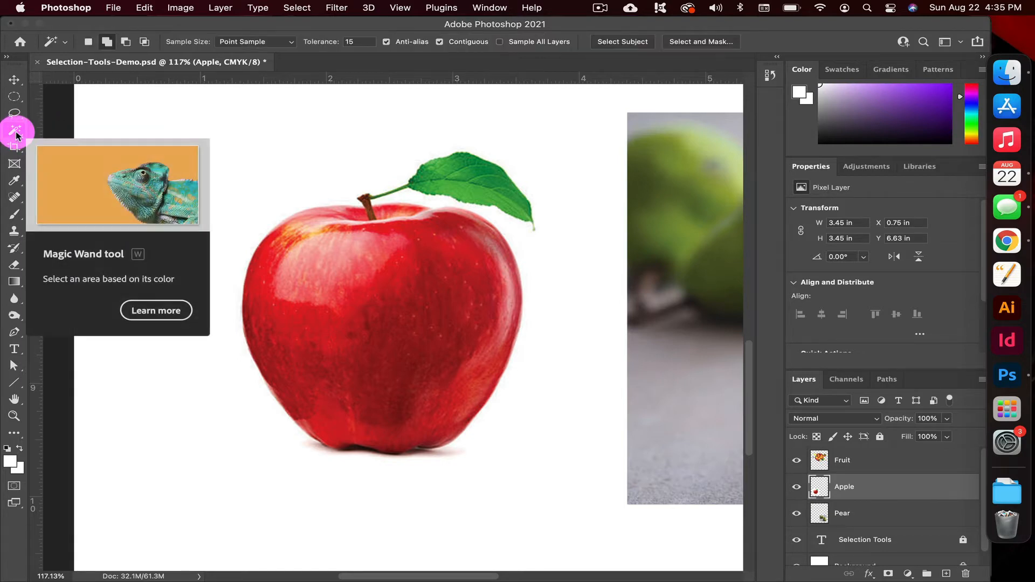
click(16, 135)
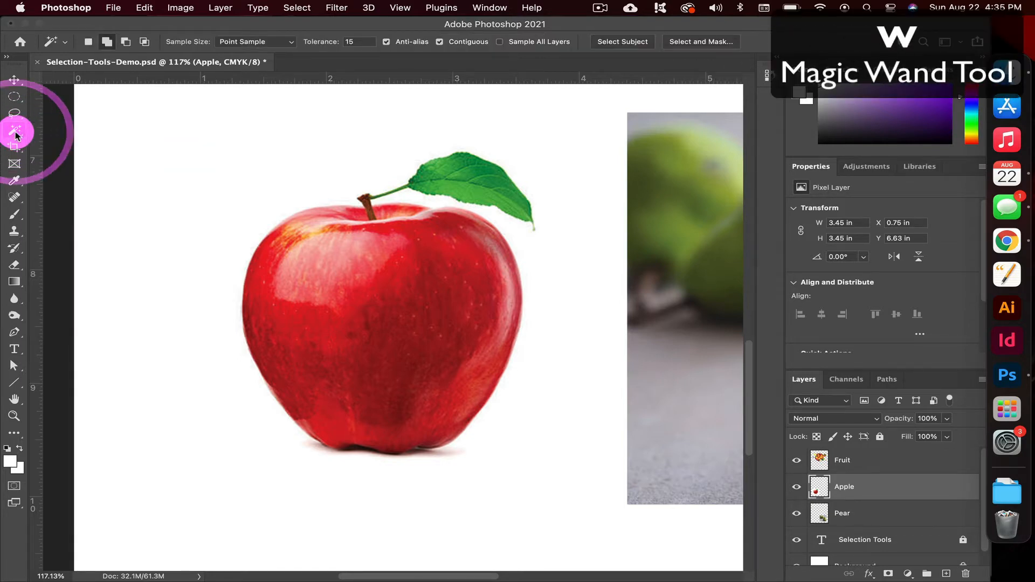
drag(16, 135, 15, 134)
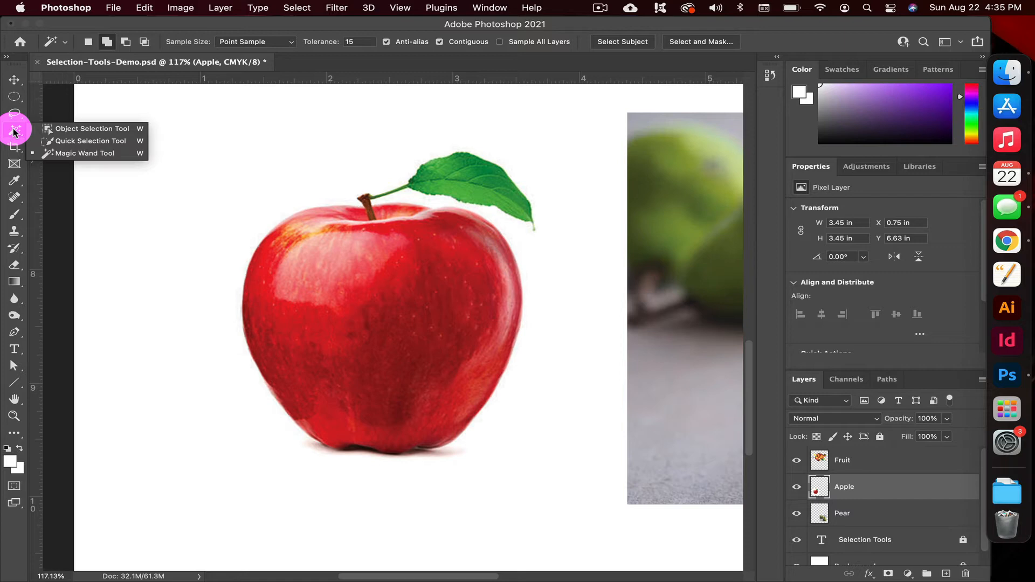
drag(15, 132, 45, 157)
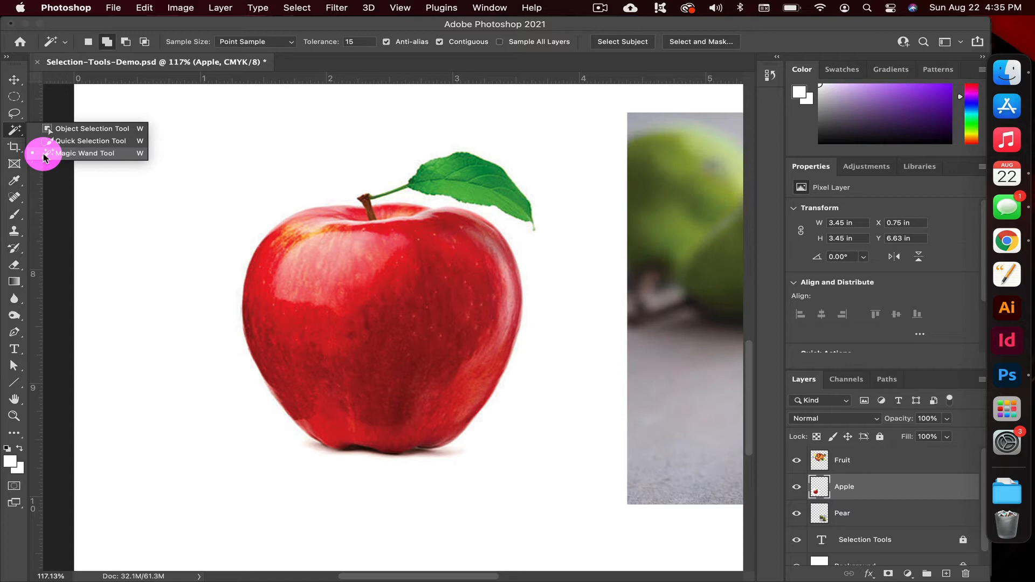
drag(45, 156, 43, 157)
- Try selecting the apple's red skin with the Magic Wand, and undo the selection
click(314, 278)
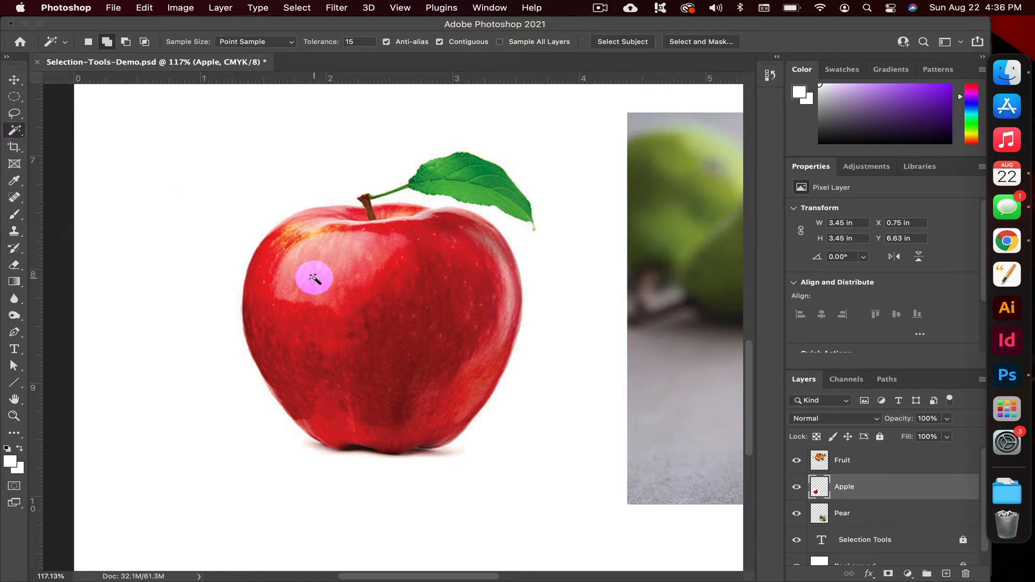
click(381, 287)
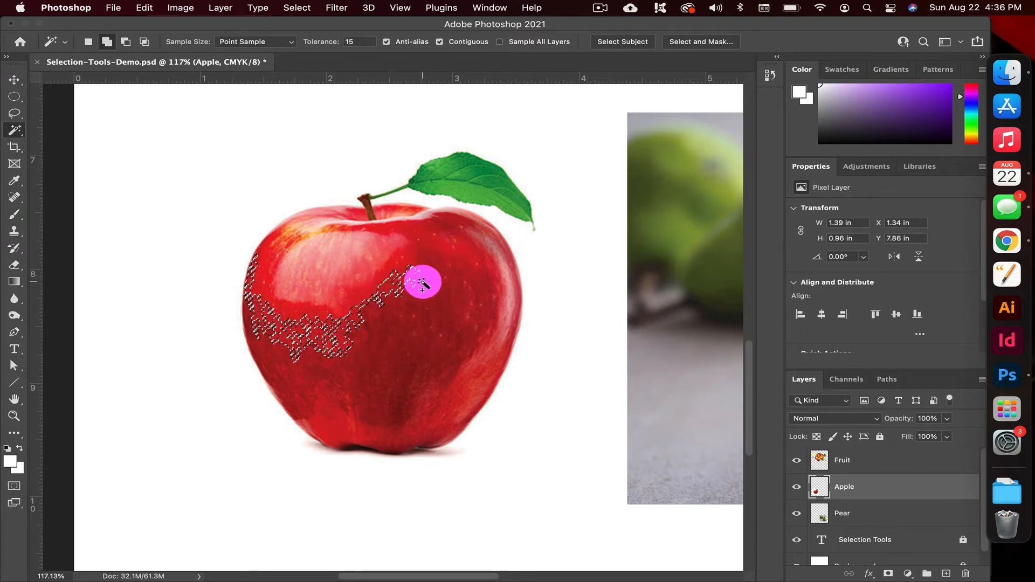
key(super+z)
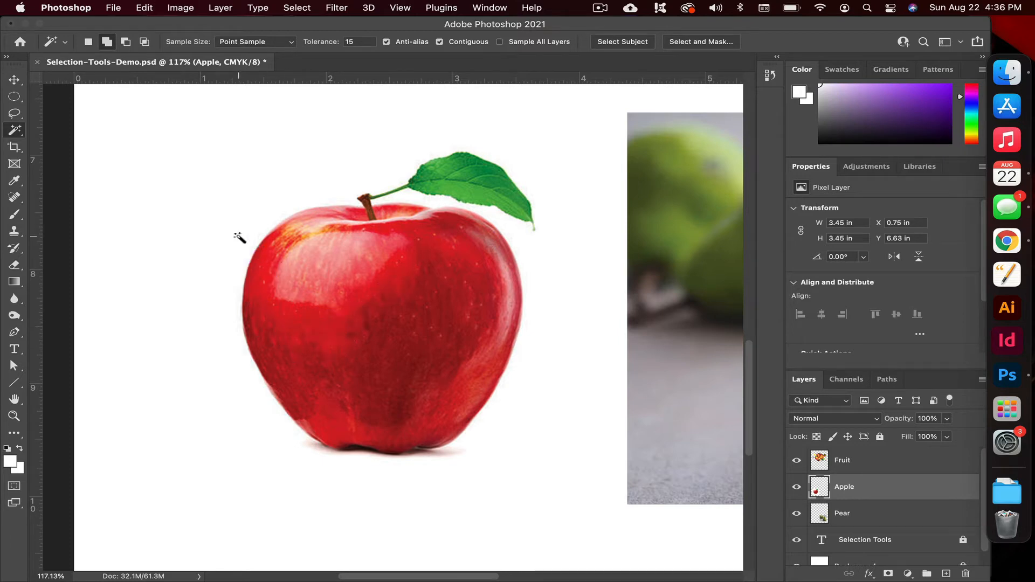
- Delete the white area around the apple with a Magic Wand selection at tolerance 15, and hide the Background layer
click(238, 235)
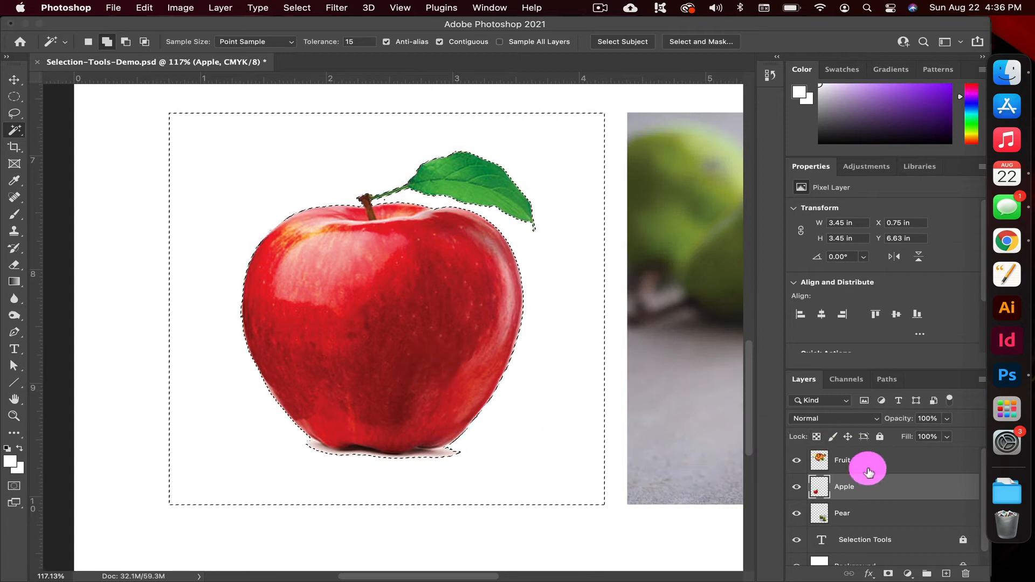
scroll(830, 453, down, 1)
click(796, 552)
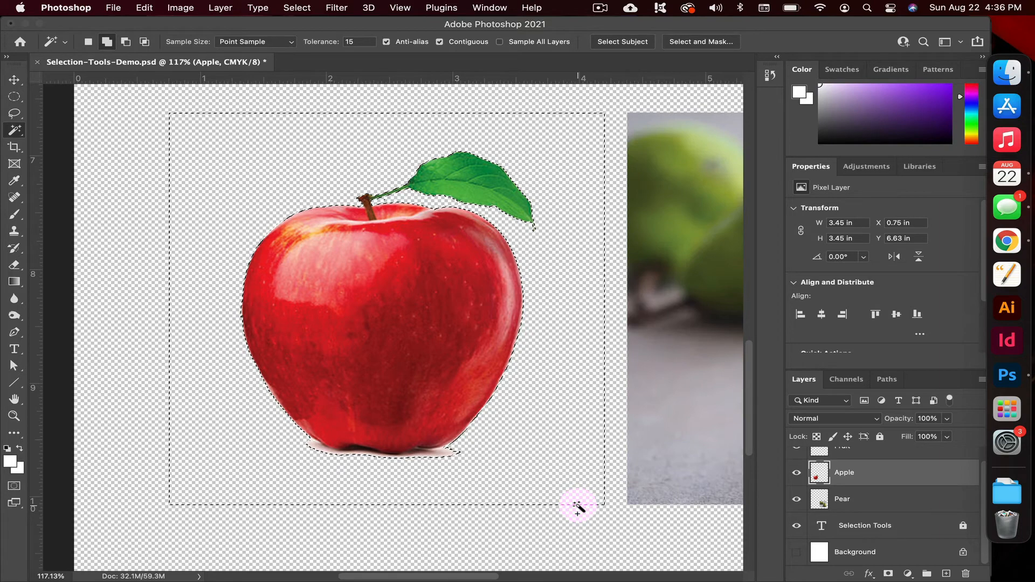
- Clear the active selection around the apple
scroll(577, 507, up, 1)
click(297, 8)
click(315, 35)
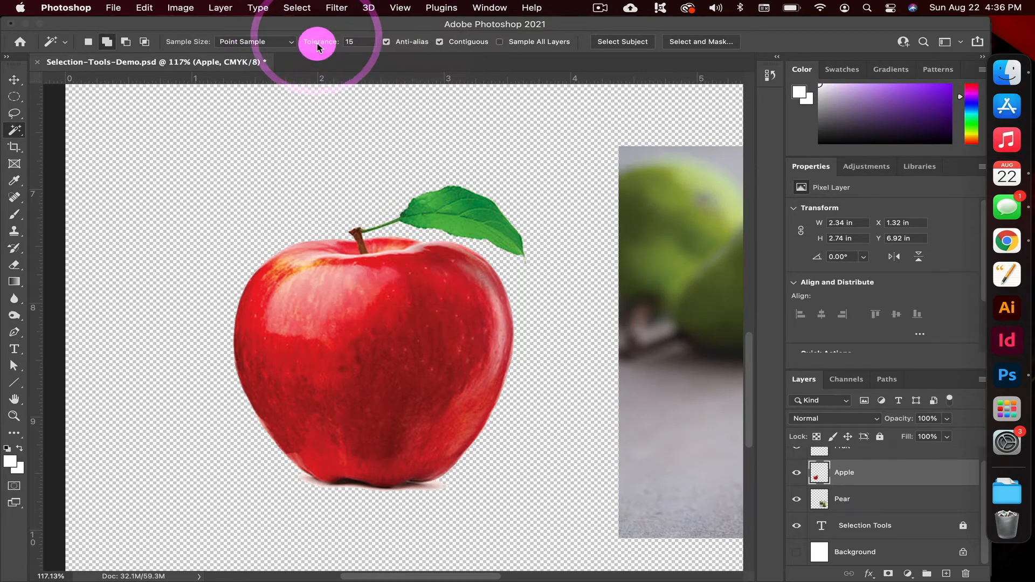
scroll(347, 374, down, 2)
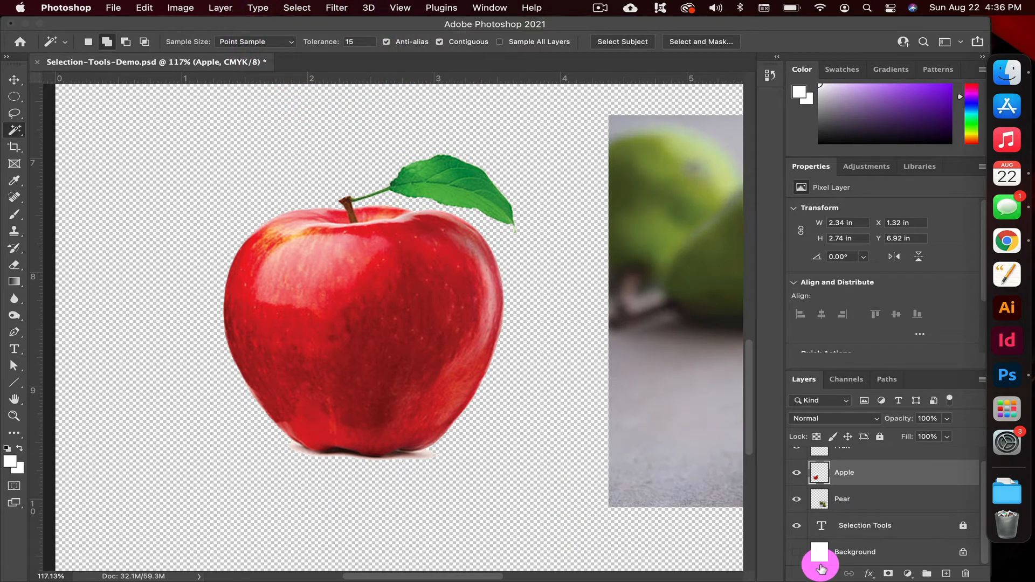
- Erase the leftover shadow beneath the apple using the Eraser tool with the brush size reduced to 60
click(15, 416)
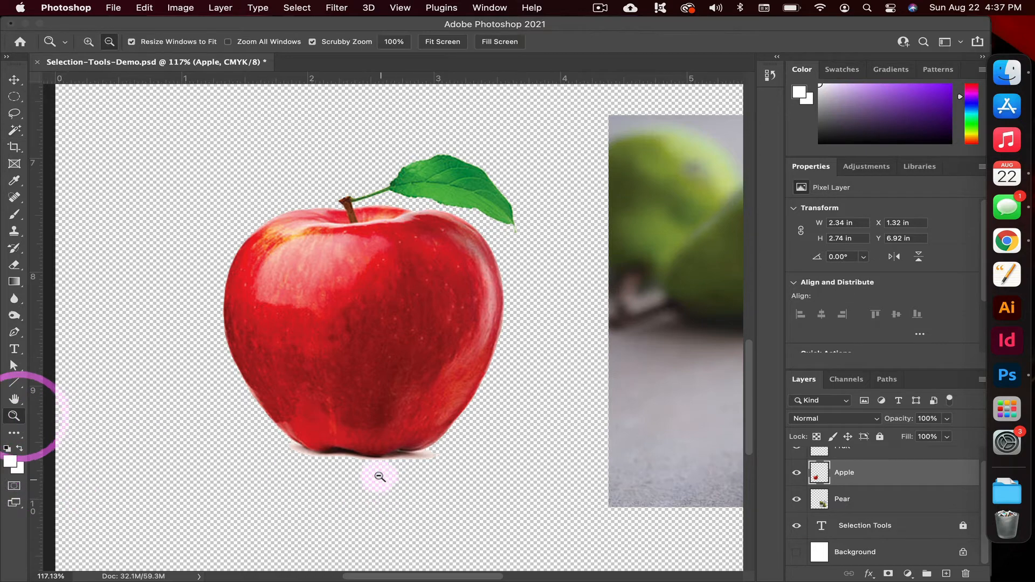
drag(380, 476, 438, 478)
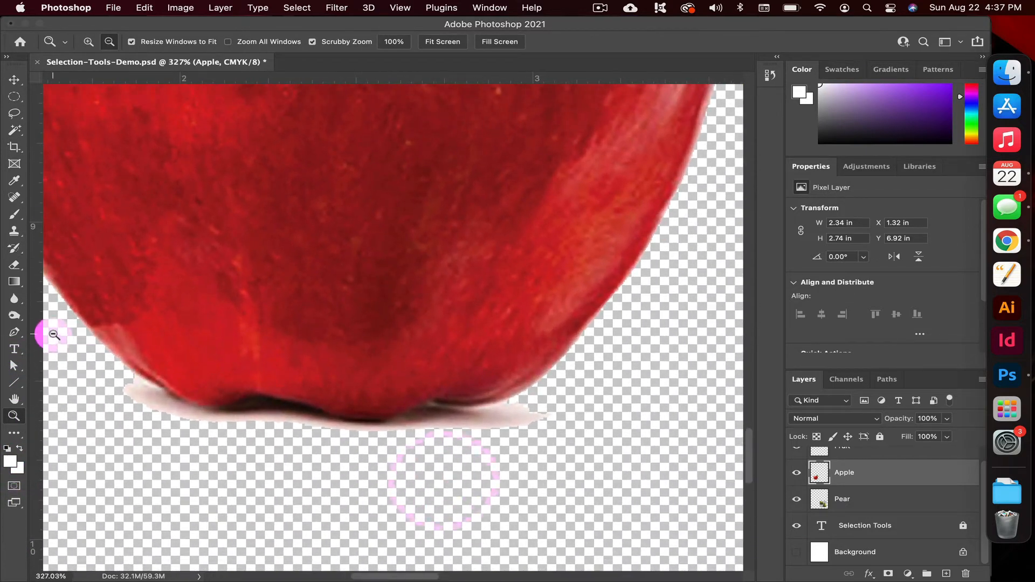
click(18, 269)
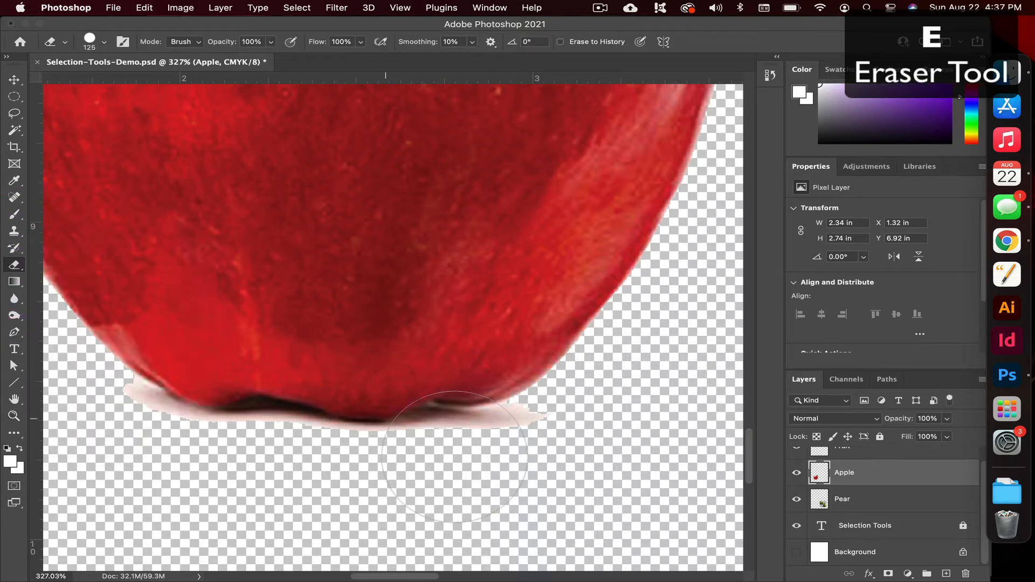
key(bracketleft)
key(bracketleft)
key(bracketleft)
key(bracketleft)
key(bracketleft)
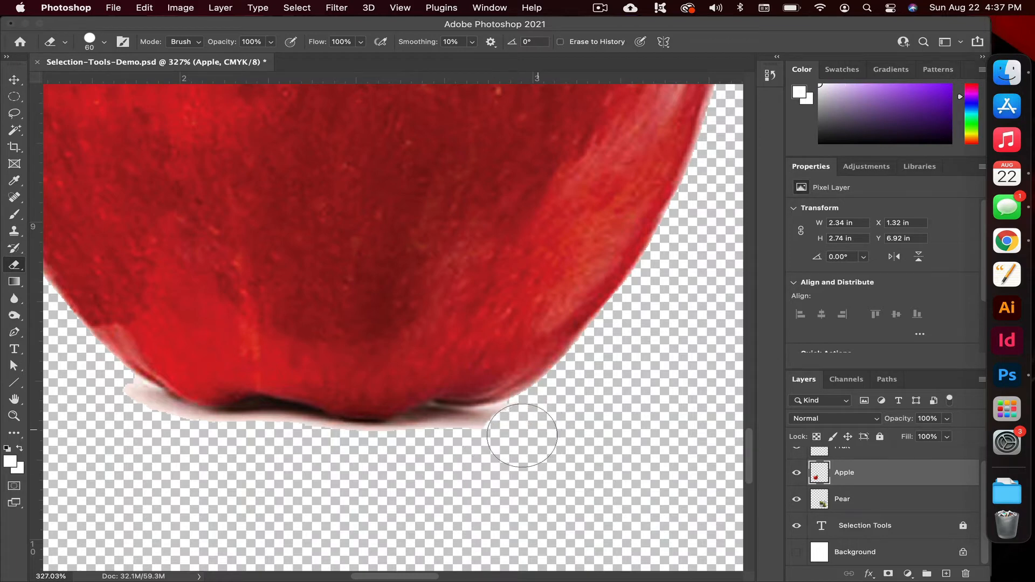
mouse_move(474, 440)
mouse_down()
mouse_move(196, 452)
mouse_move(234, 436)
mouse_move(201, 442)
mouse_move(108, 396)
mouse_up()
- Select the whole apple, including its stem and leaf, with the Quick Selection tool
key(z)
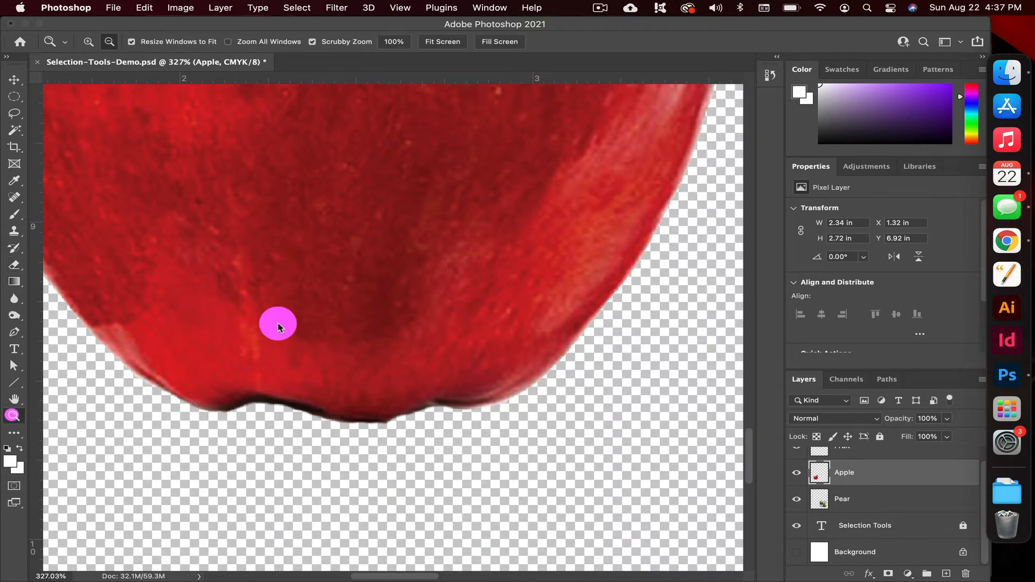
mouse_move(278, 324)
mouse_down()
mouse_move(386, 250)
mouse_move(367, 254)
mouse_up()
scroll(365, 254, up, 5)
scroll(365, 253, right, 5)
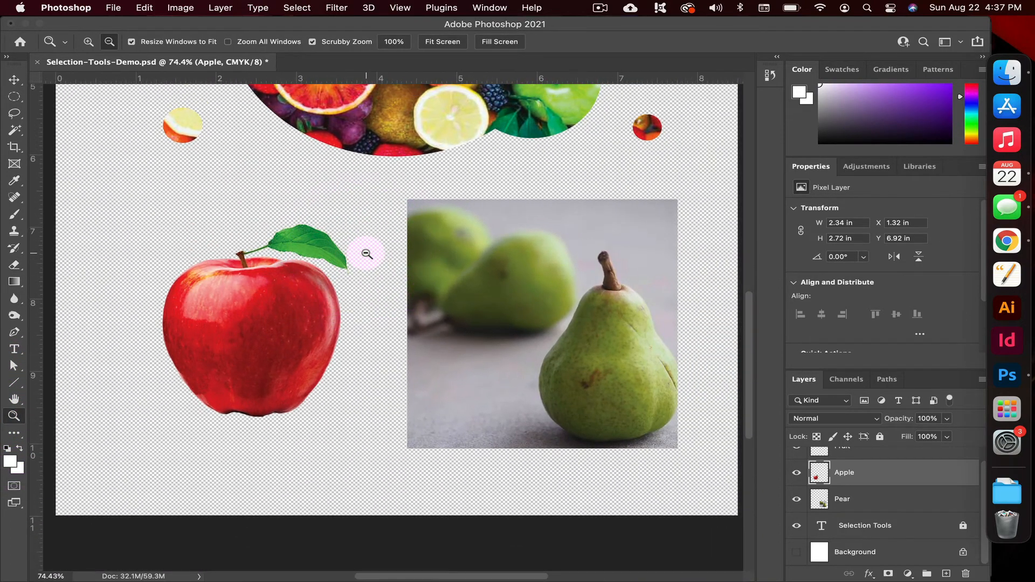
scroll(366, 253, left, 2)
click(15, 130)
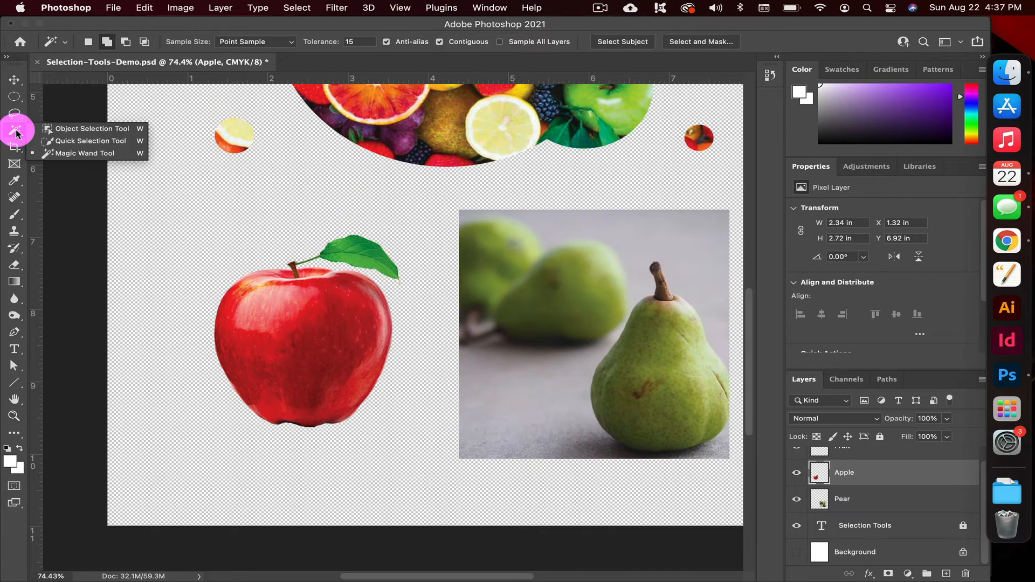
drag(20, 133, 62, 135)
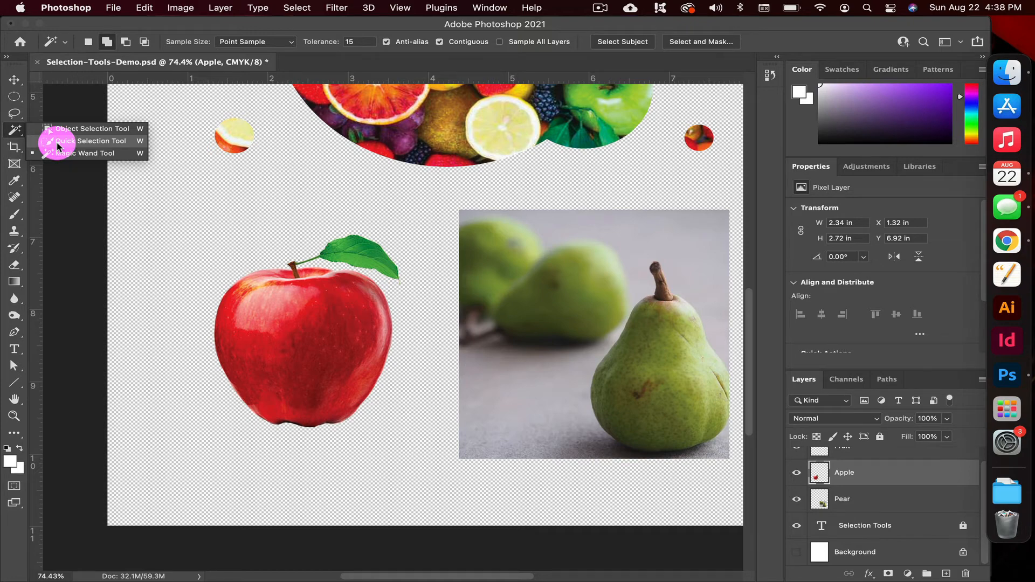
click(57, 146)
mouse_move(303, 328)
mouse_down()
mouse_move(261, 287)
mouse_move(347, 279)
mouse_move(303, 283)
mouse_up()
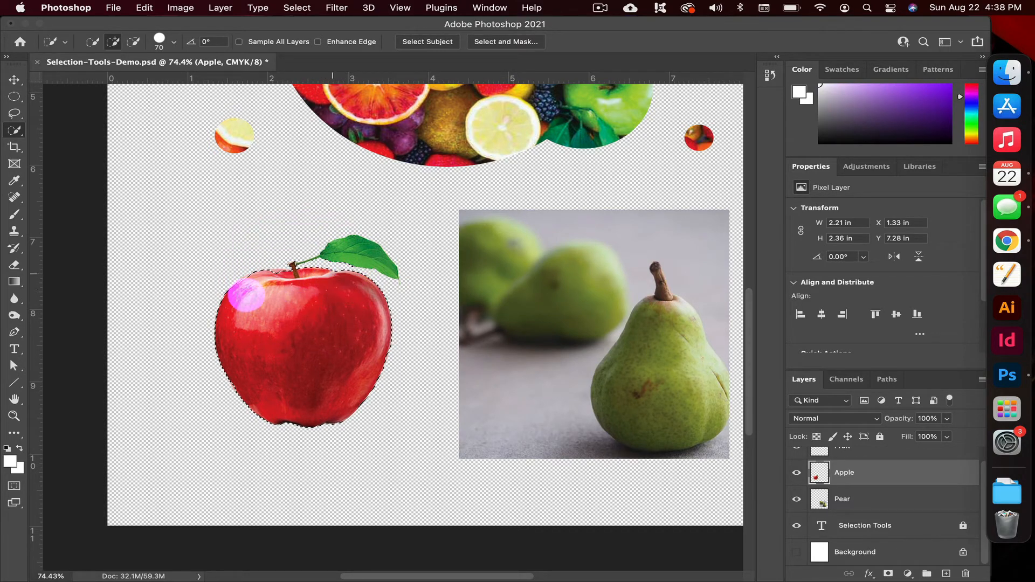
drag(272, 282, 346, 249)
scroll(345, 422, down, 2)
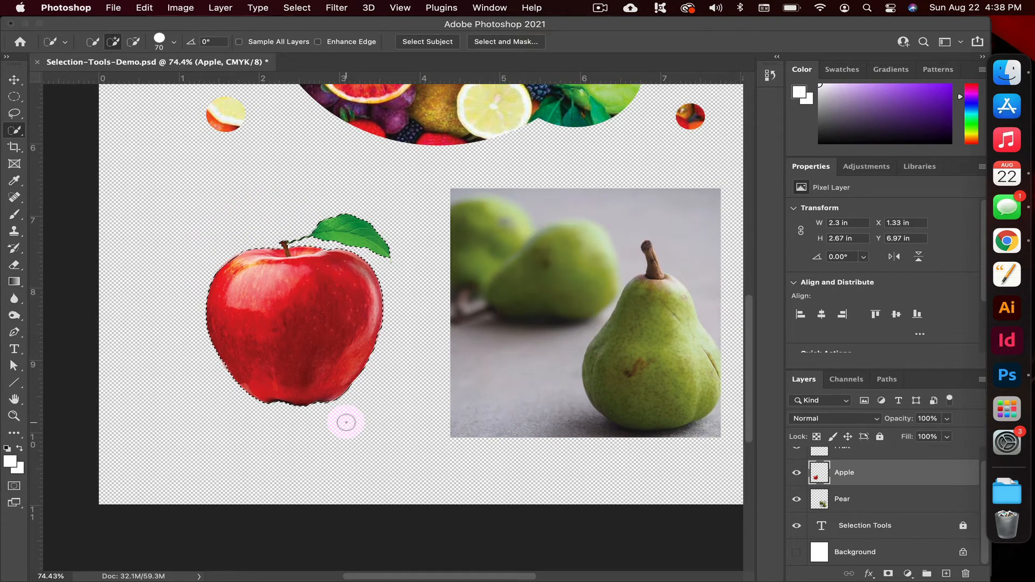
- Switch to the Object Selection tool and clear the selection around the apple
right_click(12, 135)
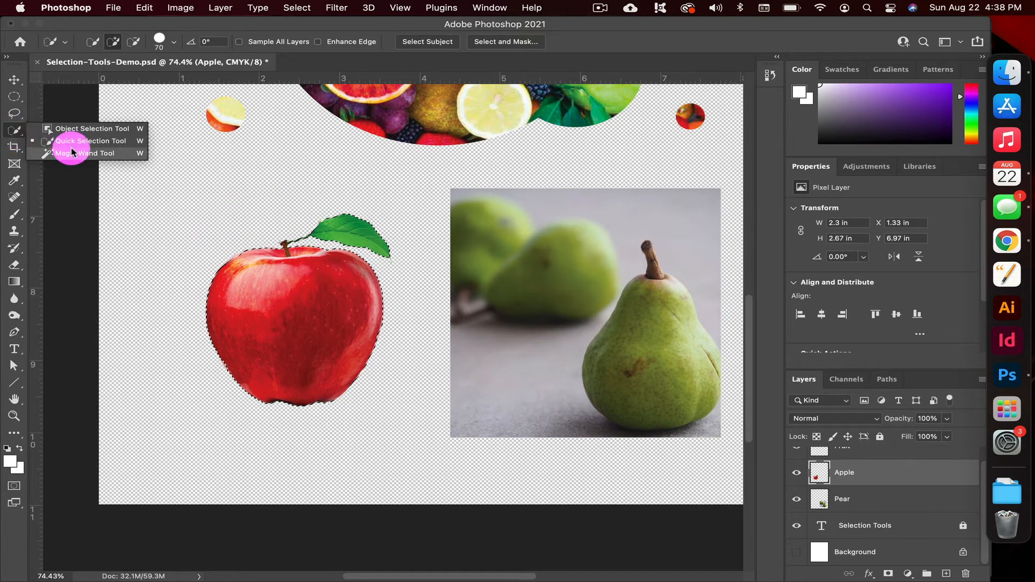
click(62, 133)
click(297, 8)
click(311, 28)
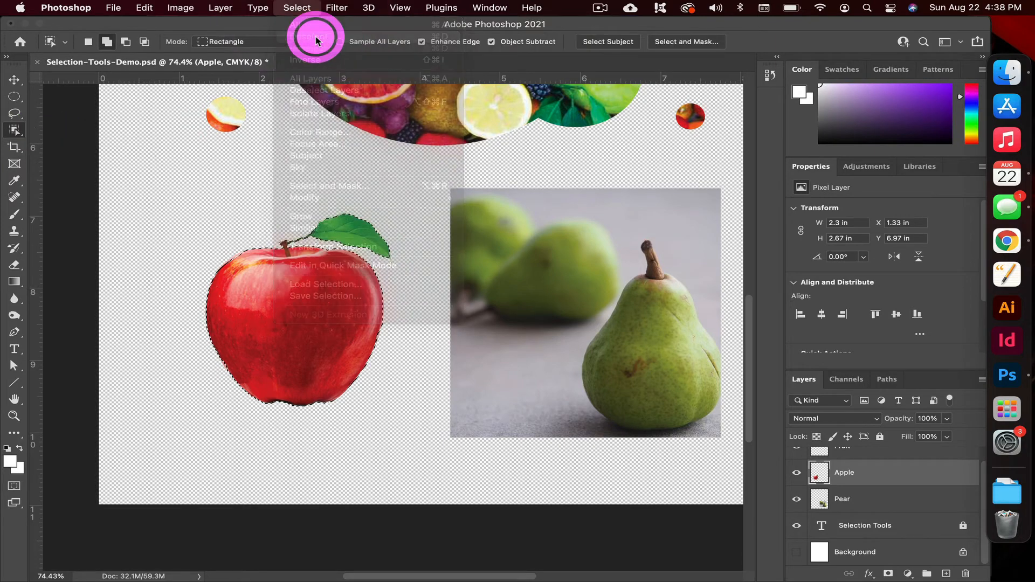
- Make the Pear layer active
scroll(411, 252, right, 3)
scroll(411, 252, right, 3)
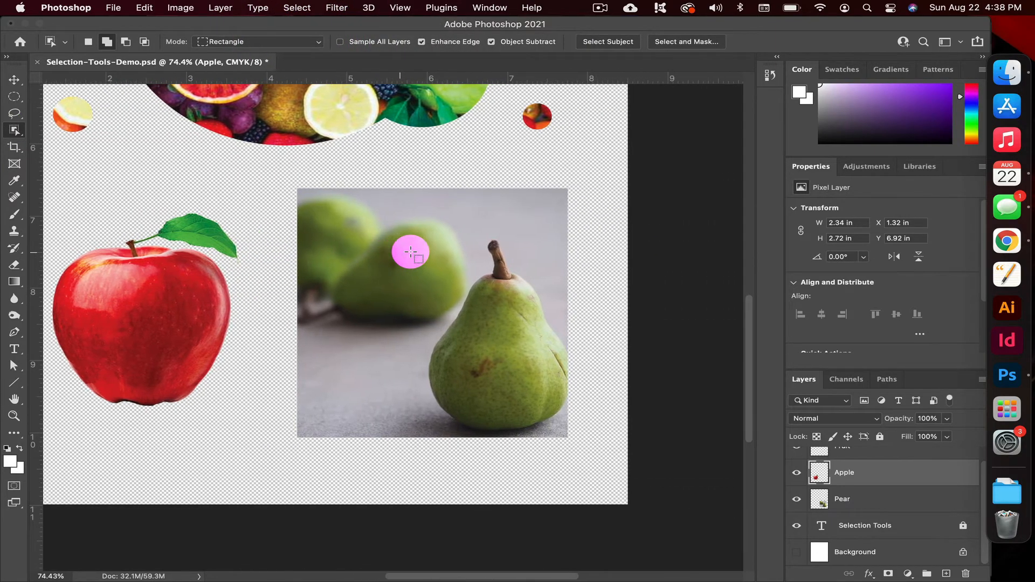
click(862, 505)
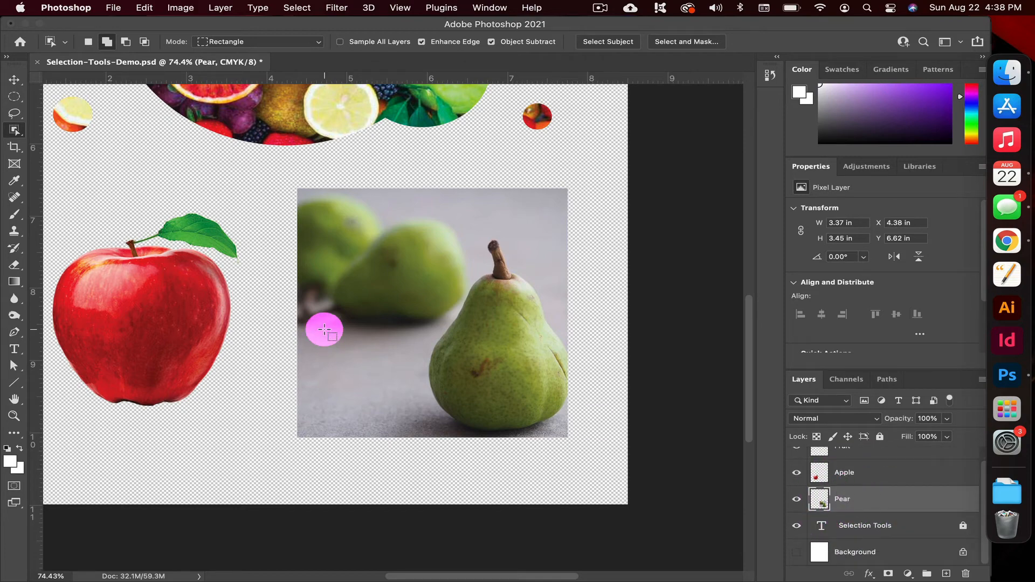
- Outline the front pear and its stem freehand with the Lasso tool, and clear the selection
click(13, 417)
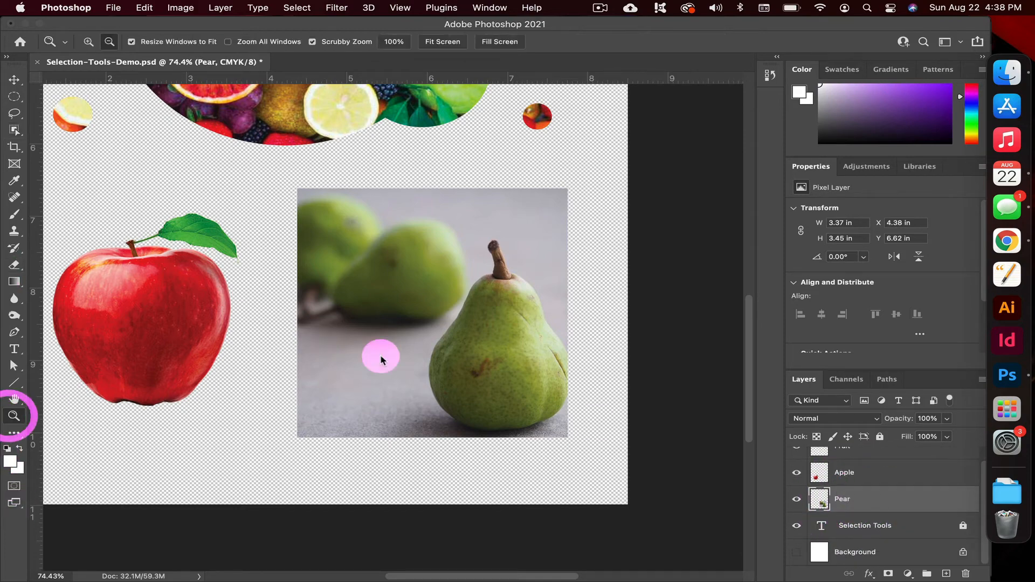
drag(578, 374, 610, 378)
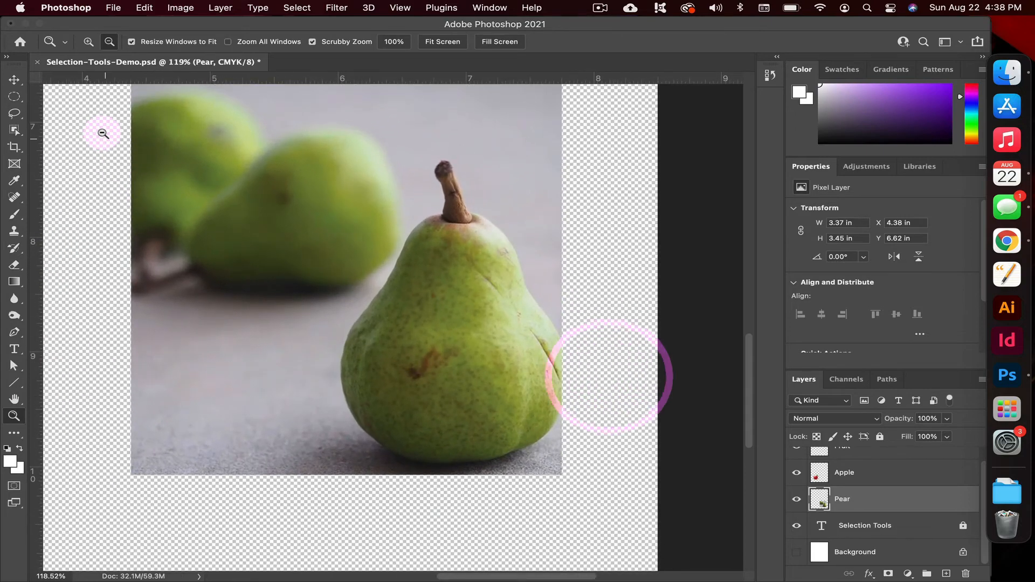
click(12, 132)
drag(11, 135, 62, 152)
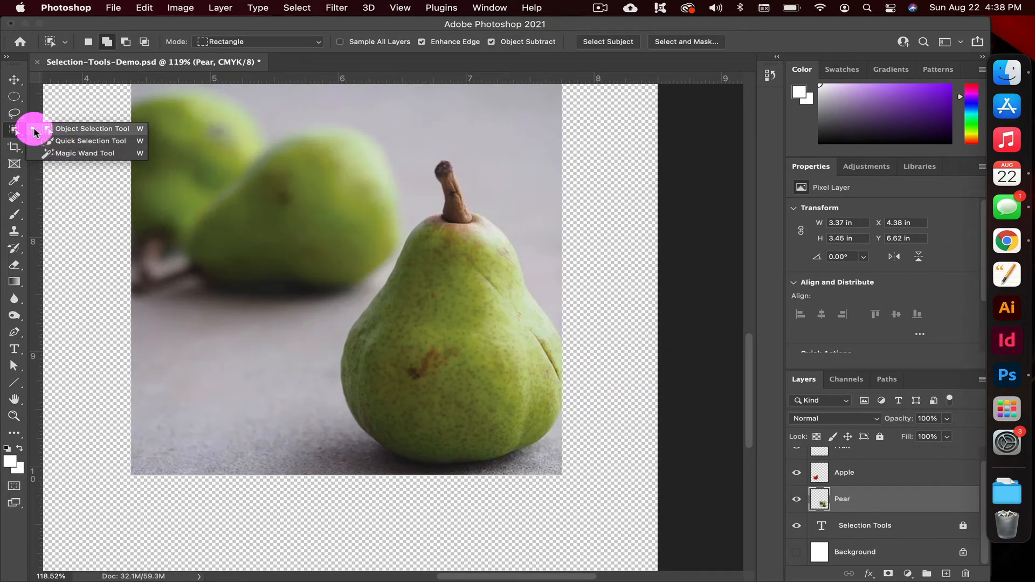
click(13, 111)
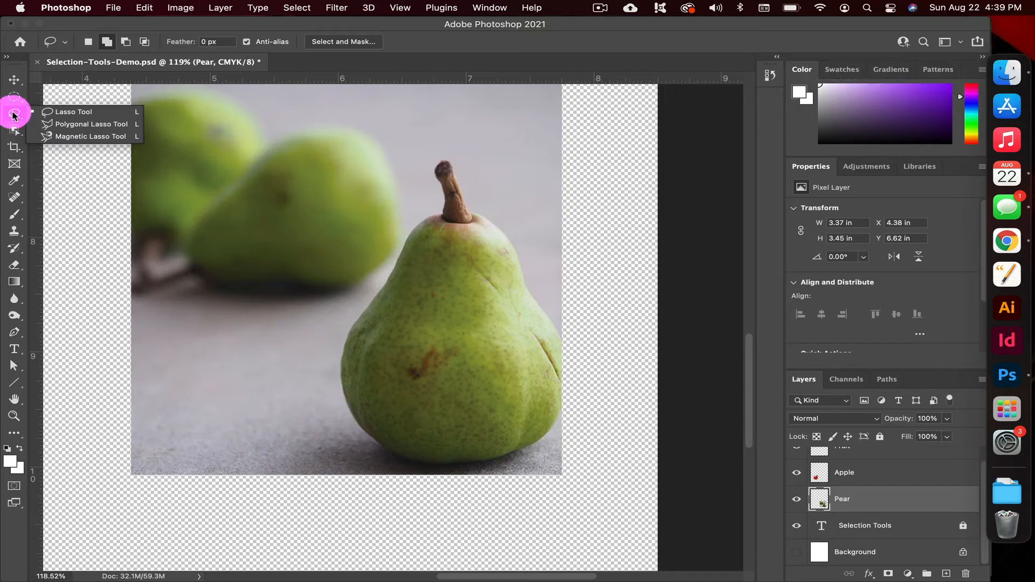
click(44, 114)
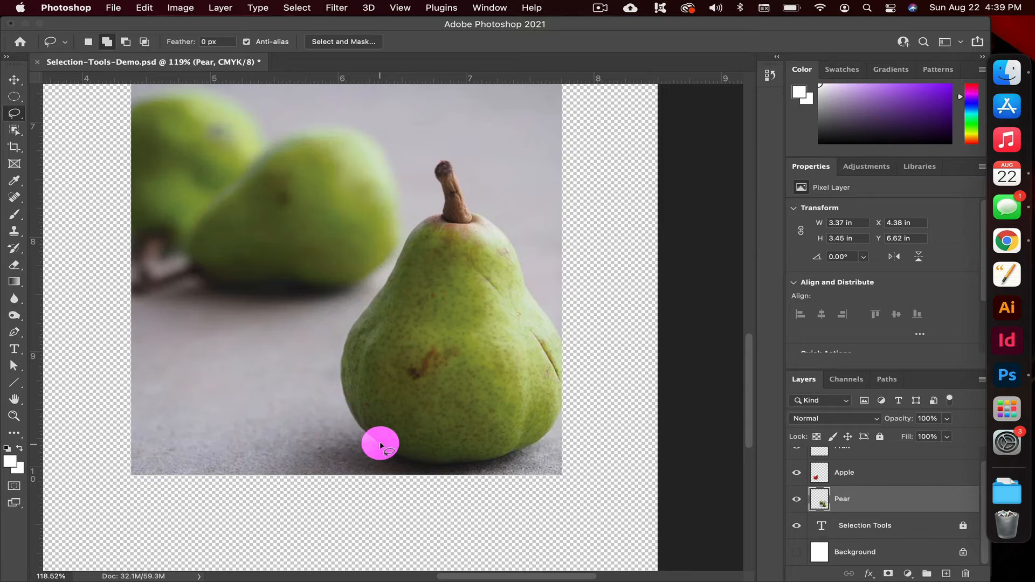
mouse_move(362, 429)
mouse_down()
mouse_move(342, 397)
mouse_move(341, 351)
mouse_move(411, 231)
mouse_move(449, 202)
mouse_move(438, 163)
mouse_move(452, 157)
mouse_move(532, 290)
mouse_move(380, 443)
mouse_up()
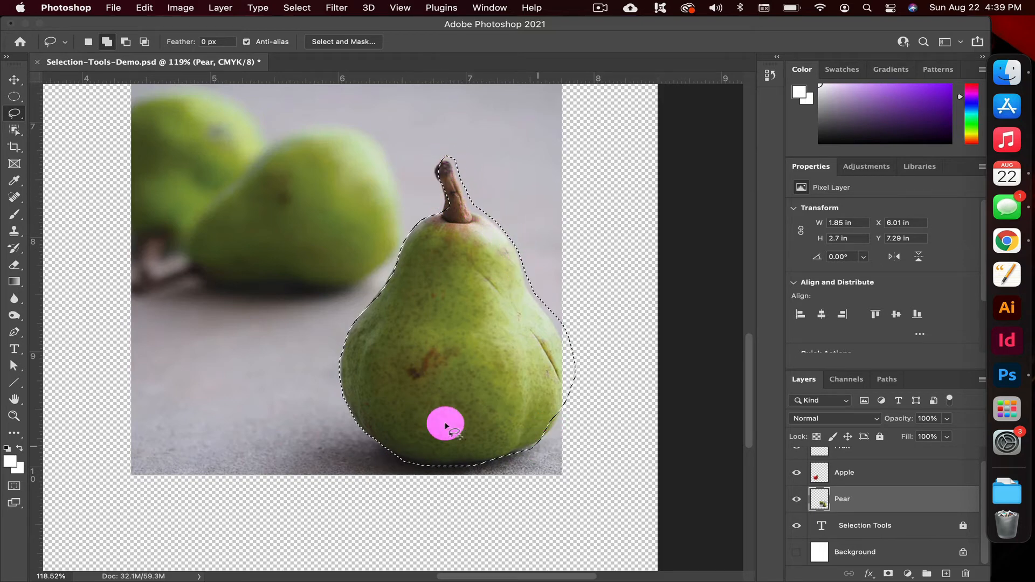
click(383, 354)
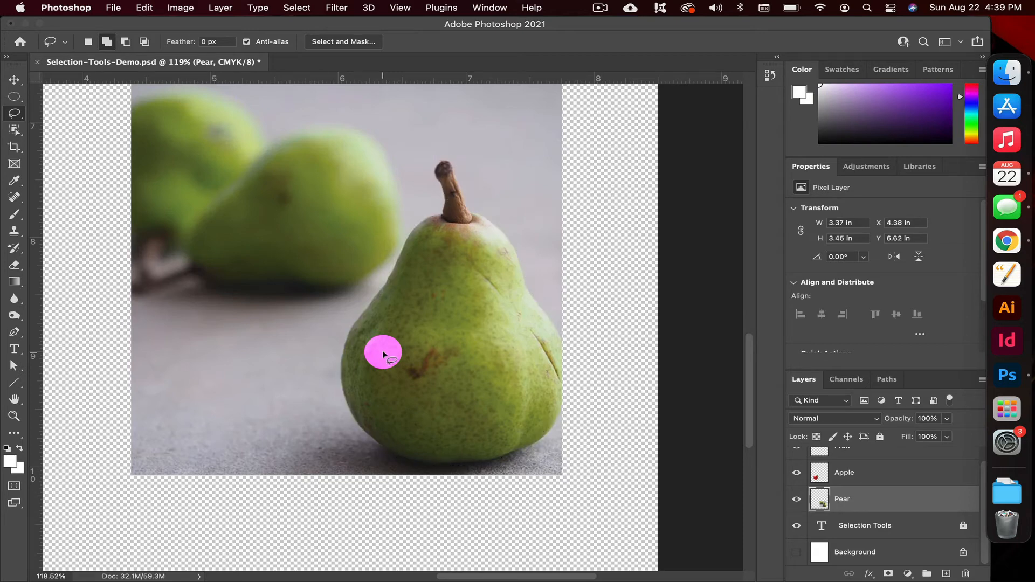
- Draw an irregular straight-sided selection across the pear photo with the Polygonal Lasso tool, and clear it
click(17, 115)
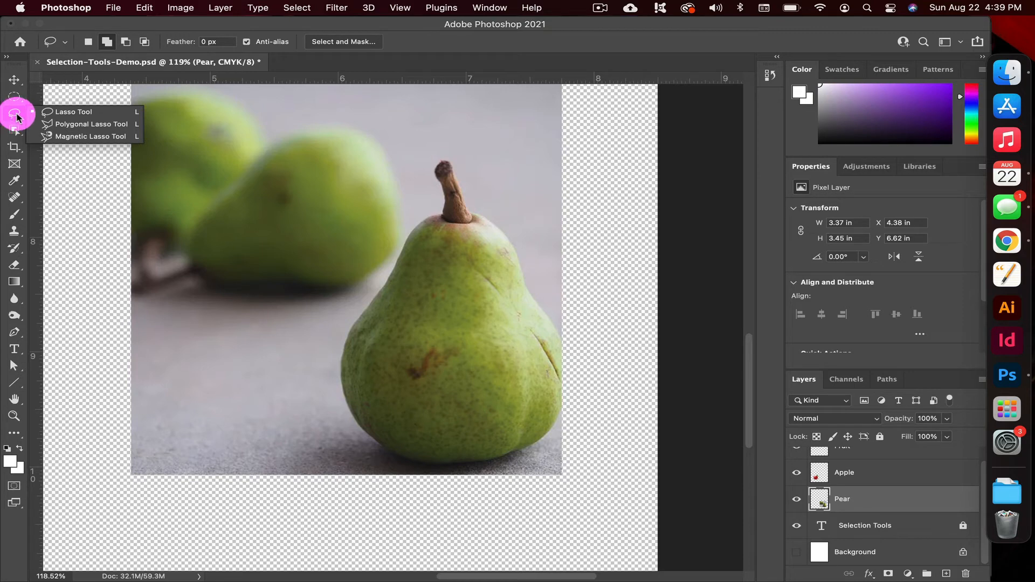
click(45, 127)
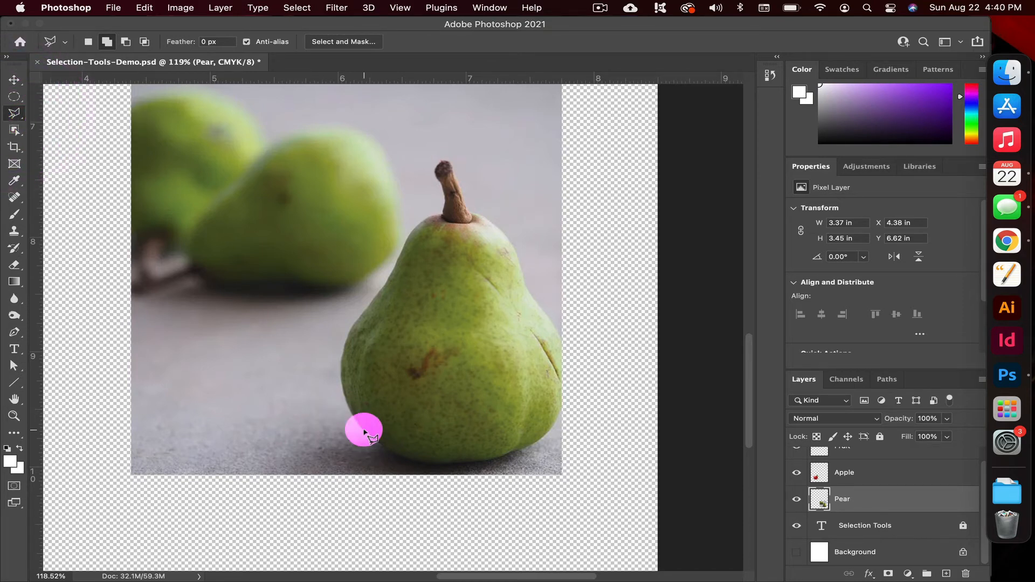
click(371, 438)
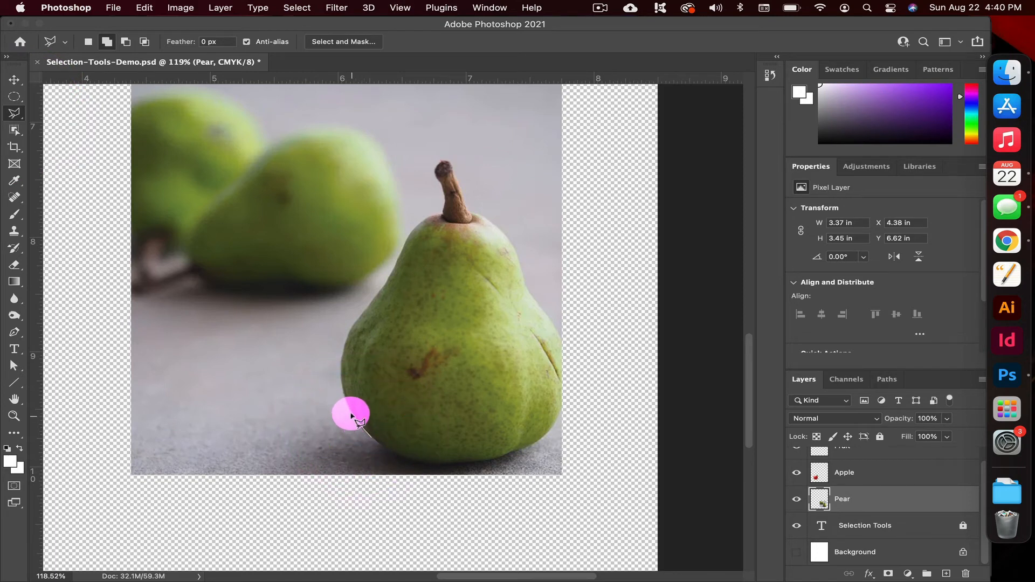
click(351, 413)
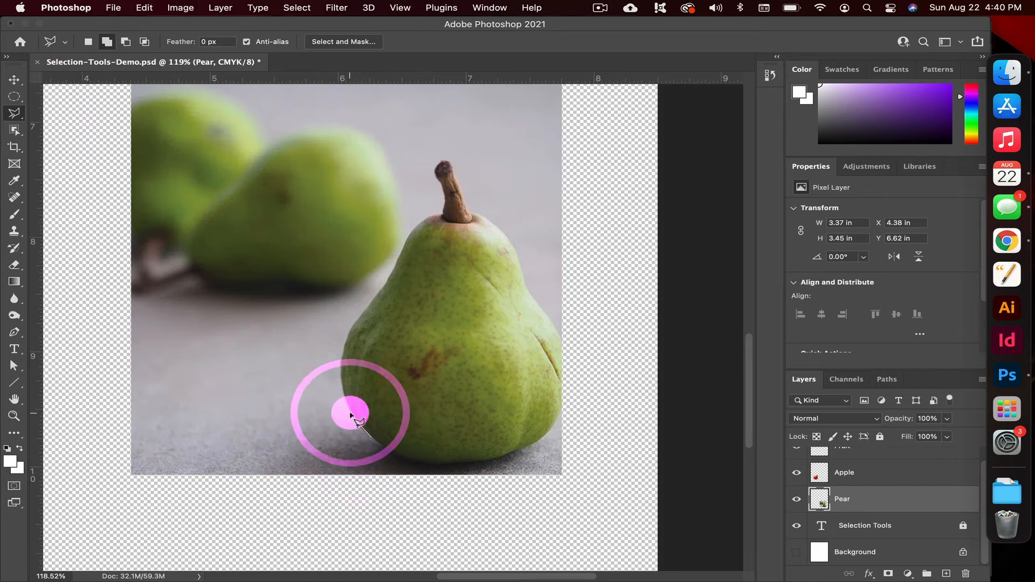
click(210, 359)
click(224, 260)
click(326, 249)
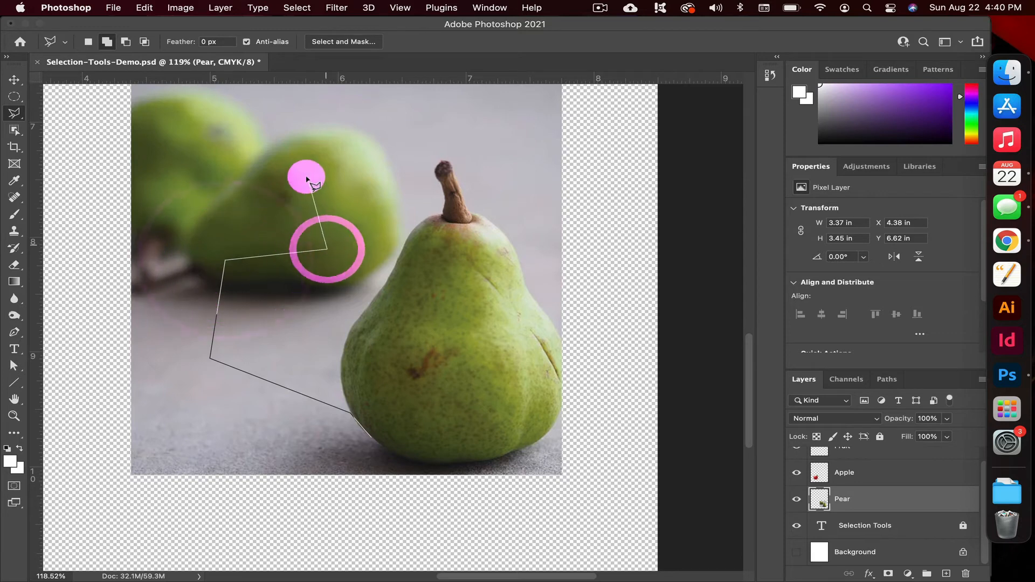
click(307, 178)
click(411, 178)
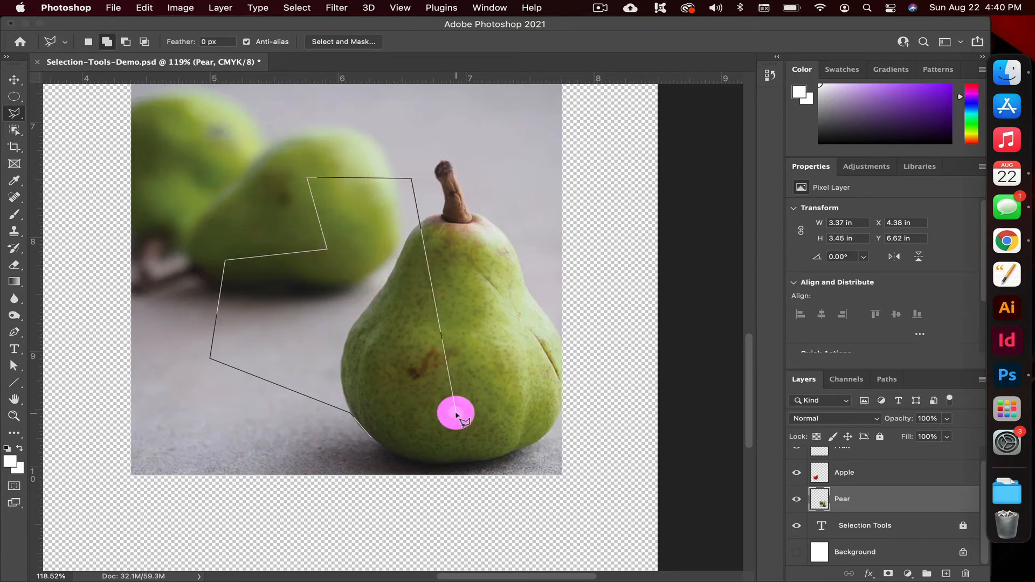
click(455, 414)
double_click(456, 415)
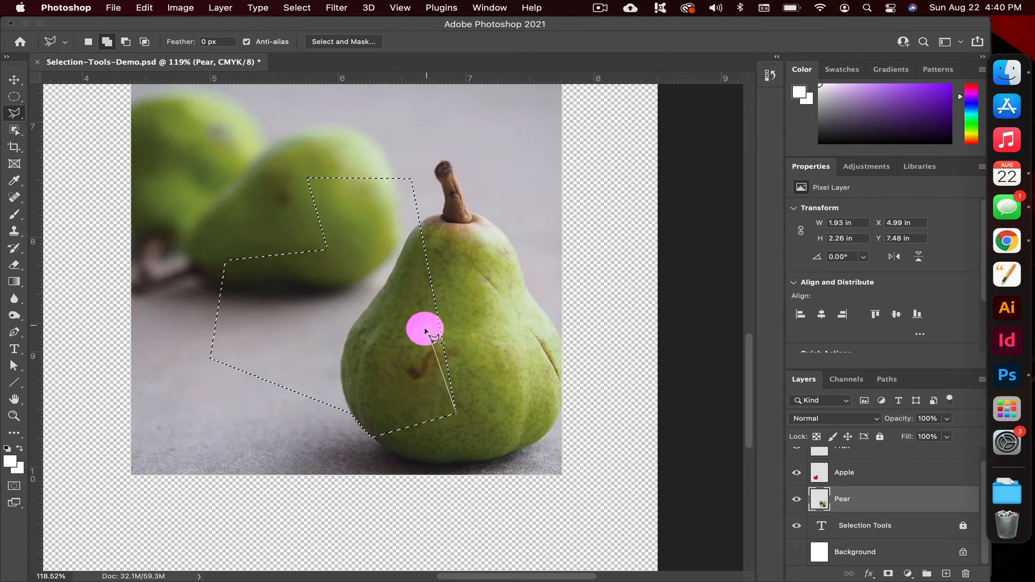
key(Escape)
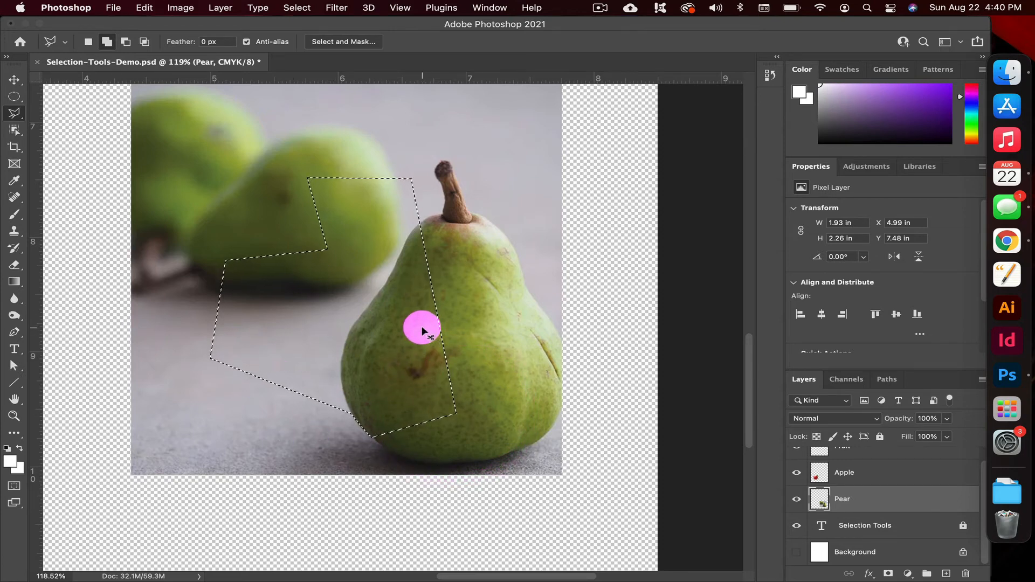
key(super+d)
- Trace a closed selection around the front pear and its stem with the Magnetic Lasso tool
click(14, 113)
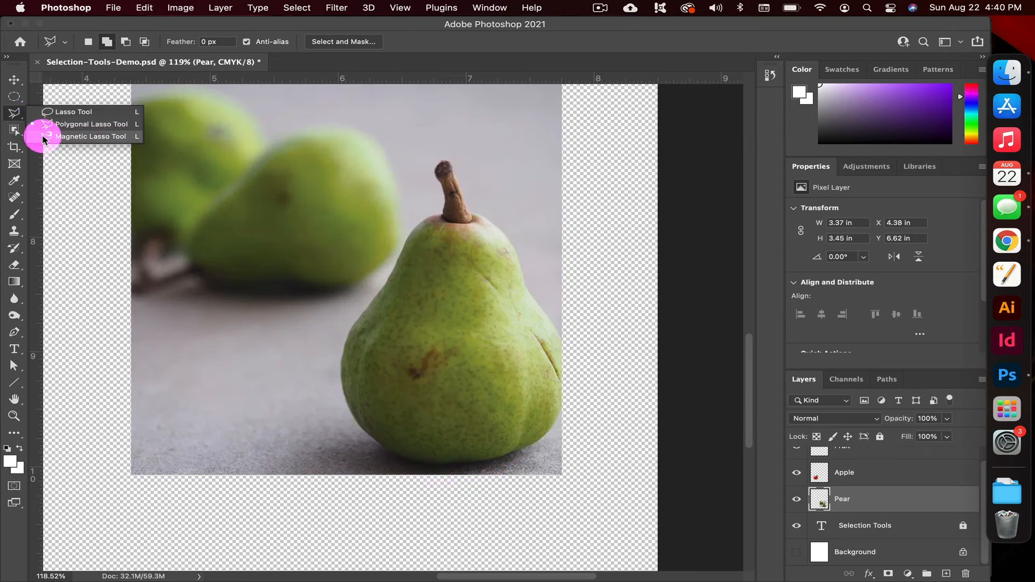
click(43, 137)
click(370, 305)
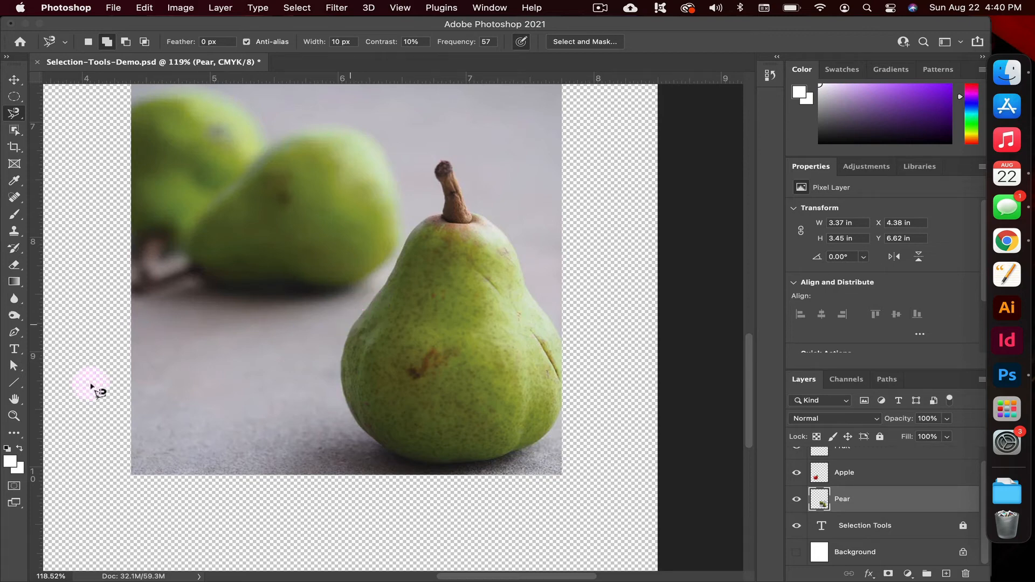
click(14, 416)
drag(405, 287, 427, 289)
key(l)
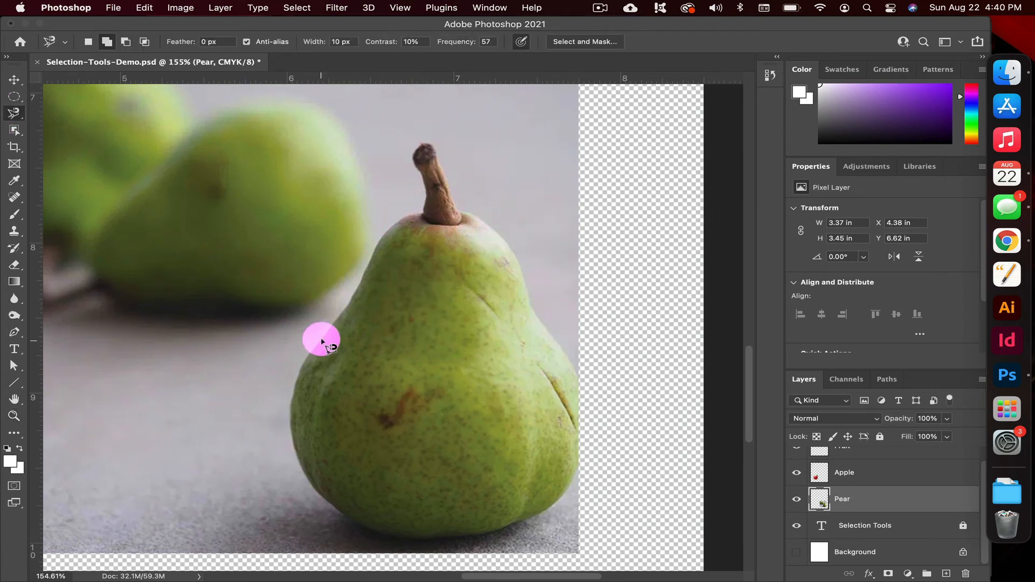
drag(321, 341, 377, 249)
drag(380, 236, 396, 221)
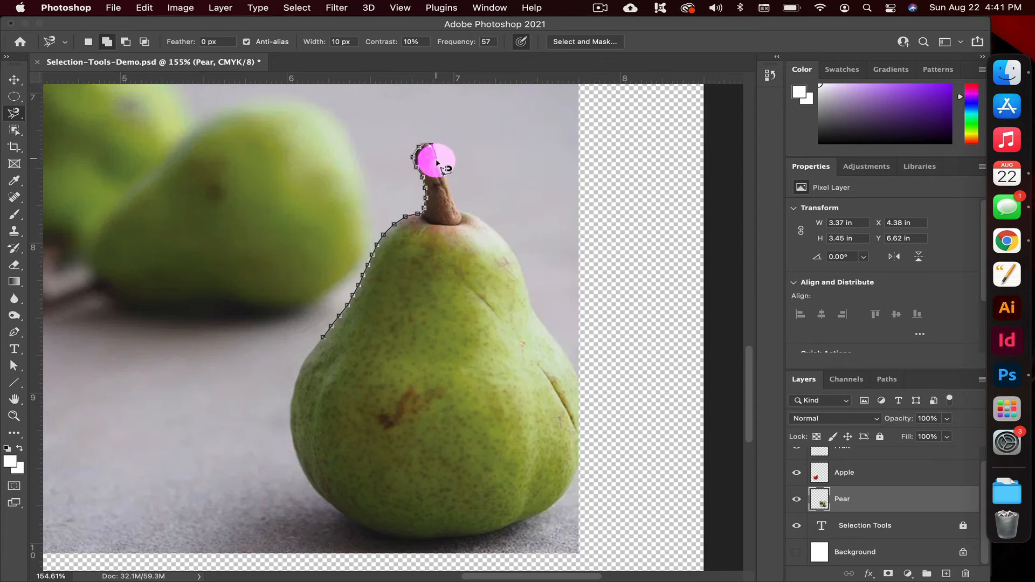
drag(446, 173, 452, 191)
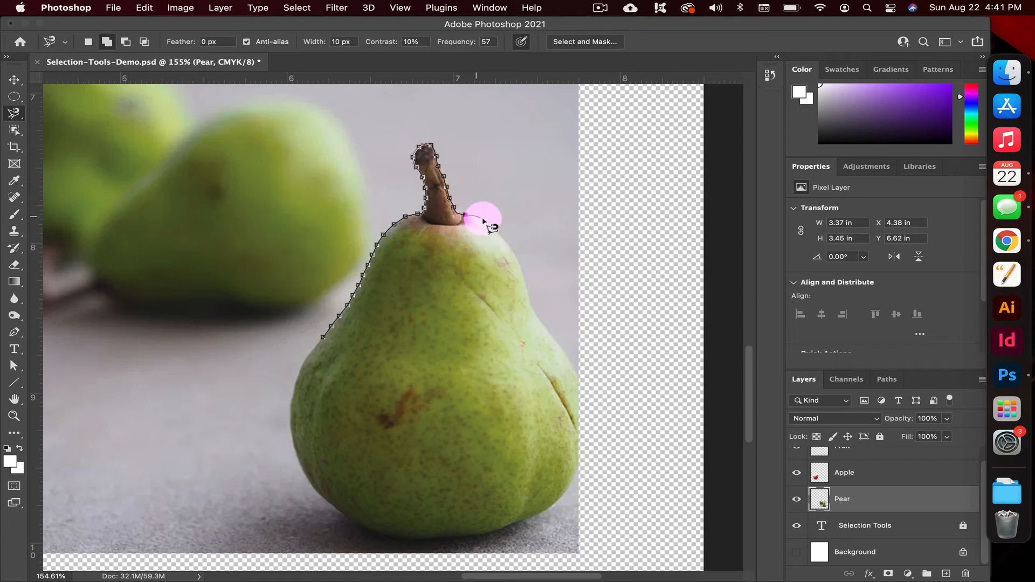
mouse_move(483, 221)
mouse_down()
mouse_move(582, 384)
mouse_move(589, 430)
mouse_move(568, 491)
mouse_move(420, 539)
mouse_move(354, 525)
mouse_move(298, 476)
mouse_up()
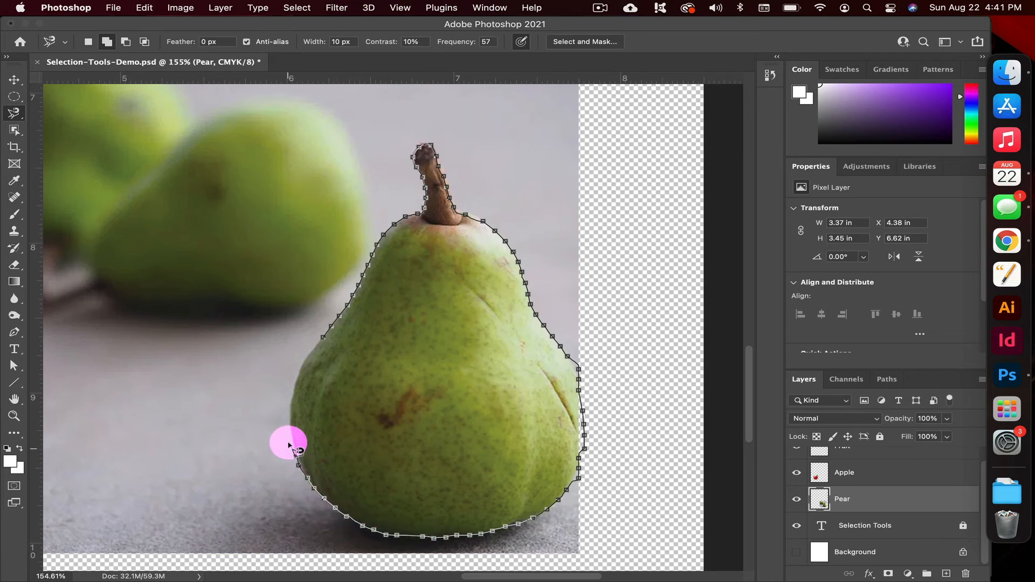
drag(289, 417, 324, 340)
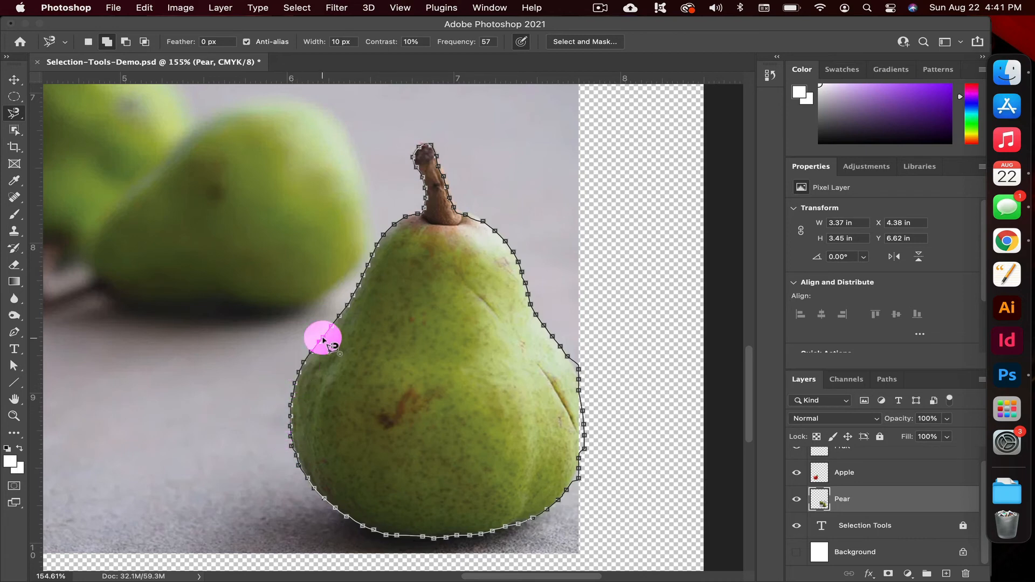
click(323, 340)
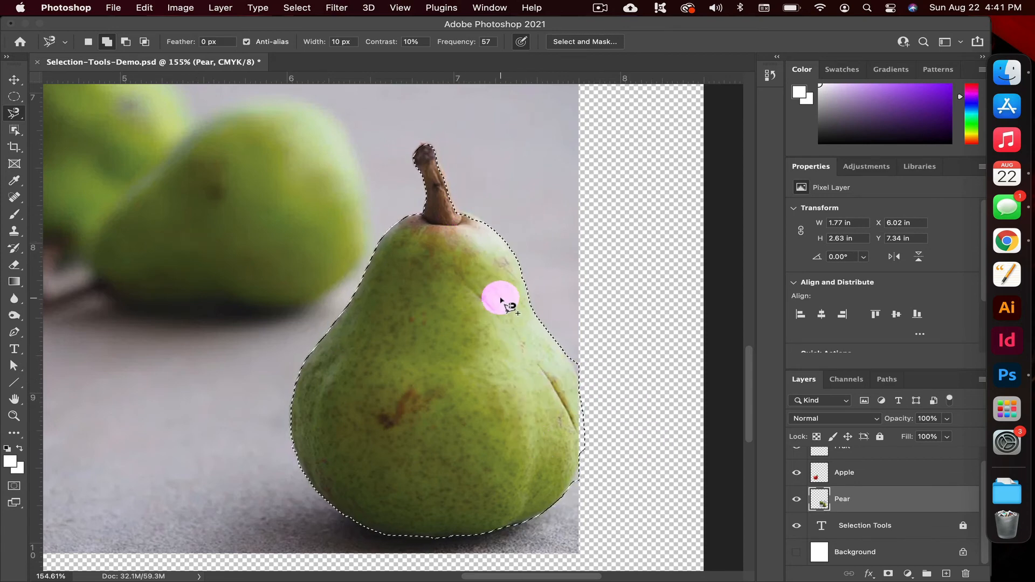
- Switch to the Polygonal Lasso tool and set it to subtract from the selection
click(8, 115)
click(43, 125)
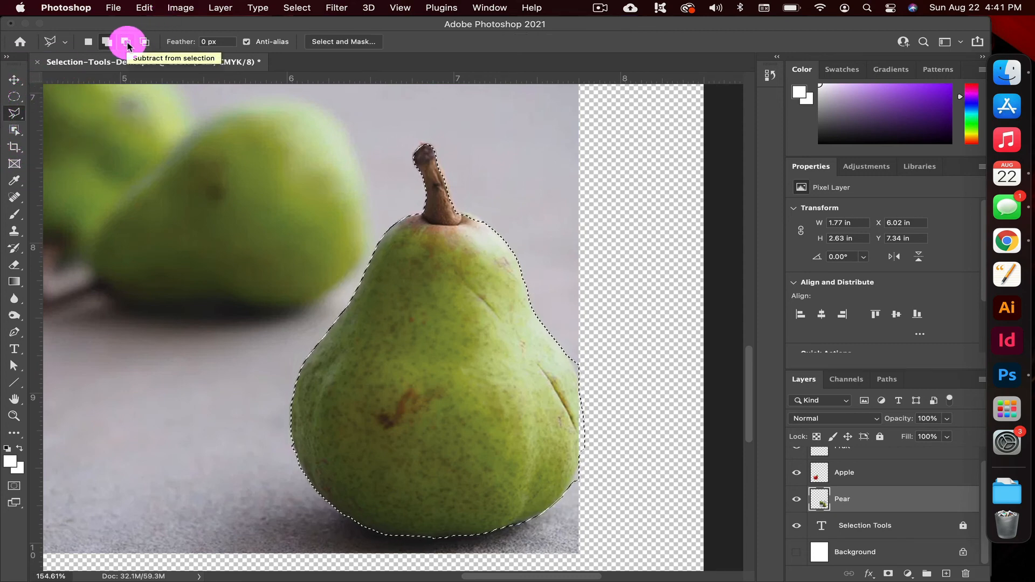
click(127, 42)
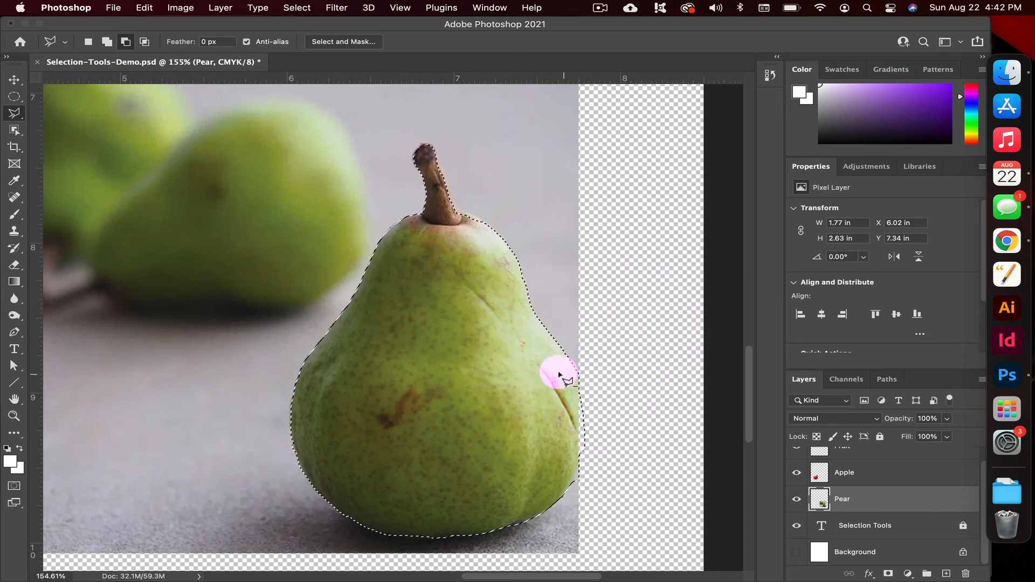
click(476, 257)
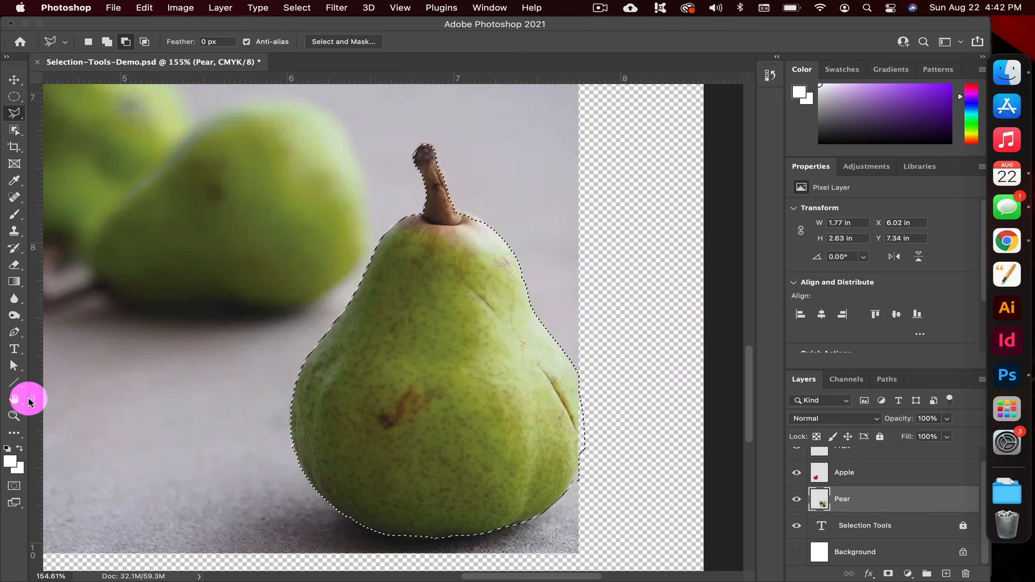
- Add the missed sliver of pear just right of the stem's base to the selection with the Polygonal Lasso in add mode
click(14, 416)
drag(456, 242, 547, 190)
click(14, 112)
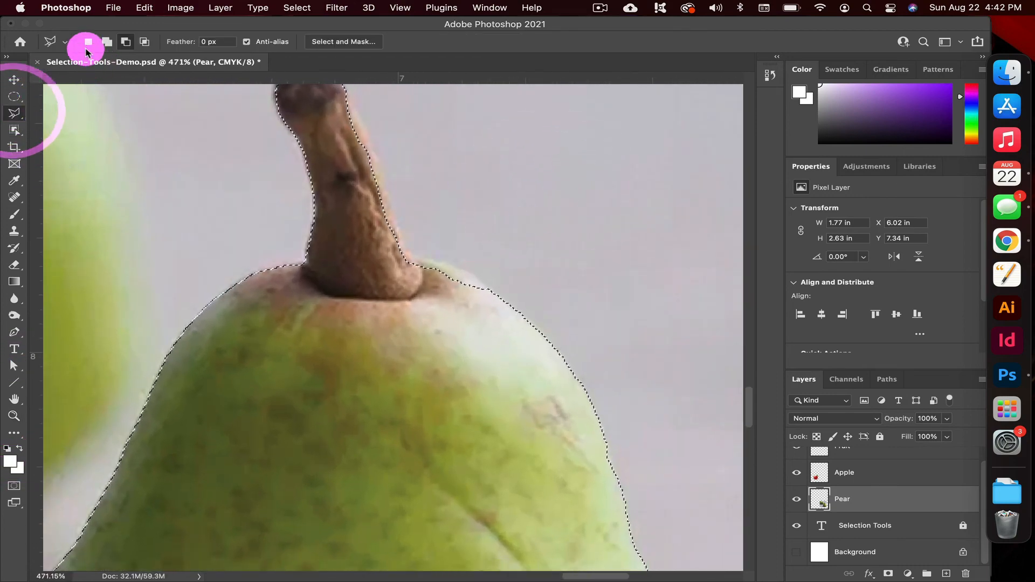
click(107, 42)
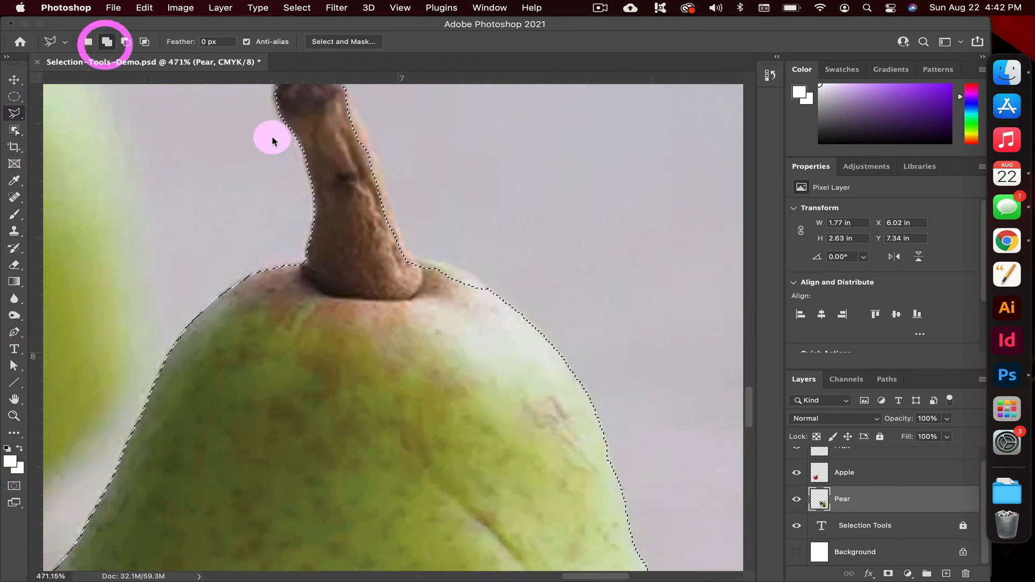
click(399, 251)
click(431, 263)
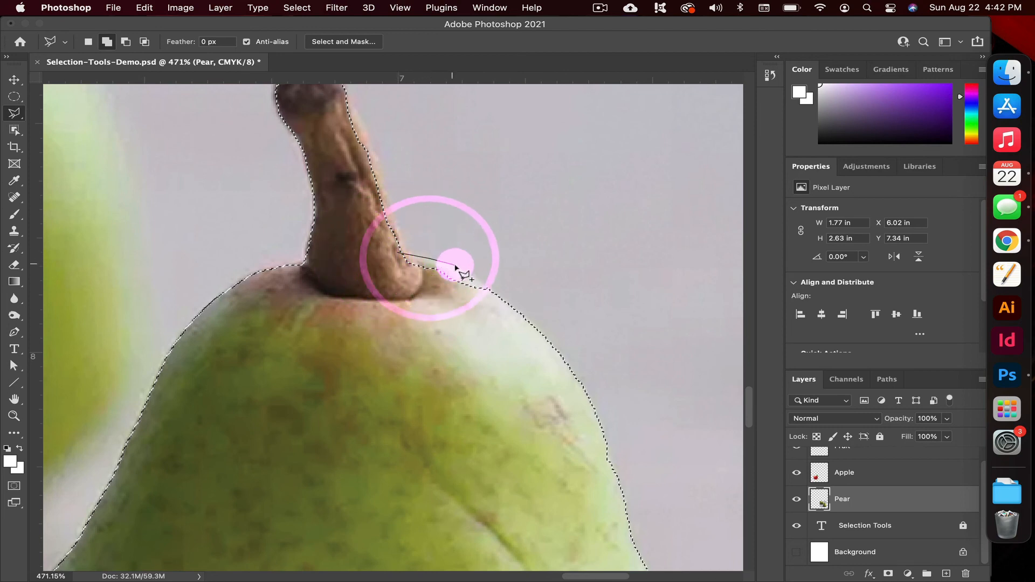
click(458, 266)
click(479, 279)
click(496, 296)
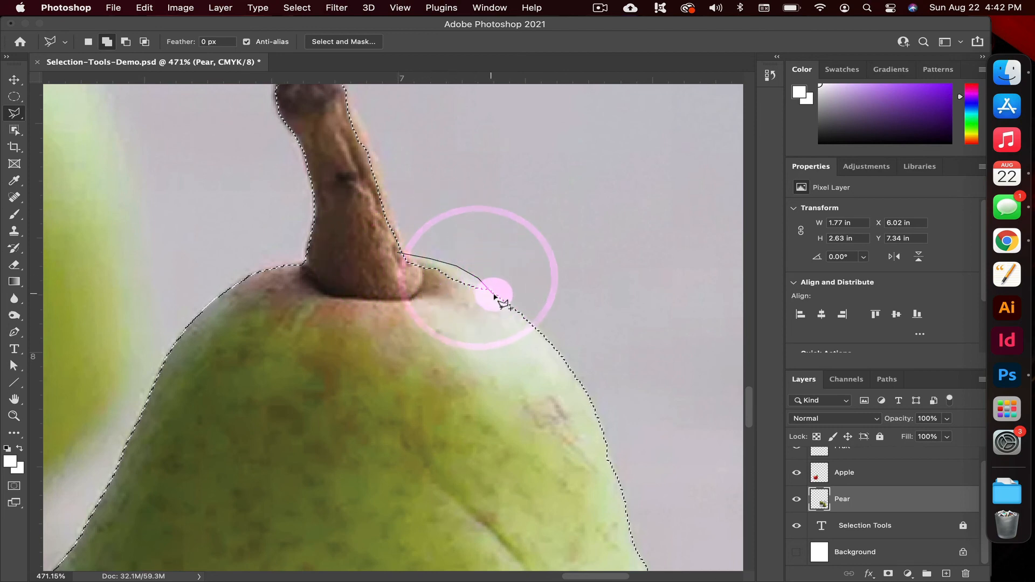
click(385, 344)
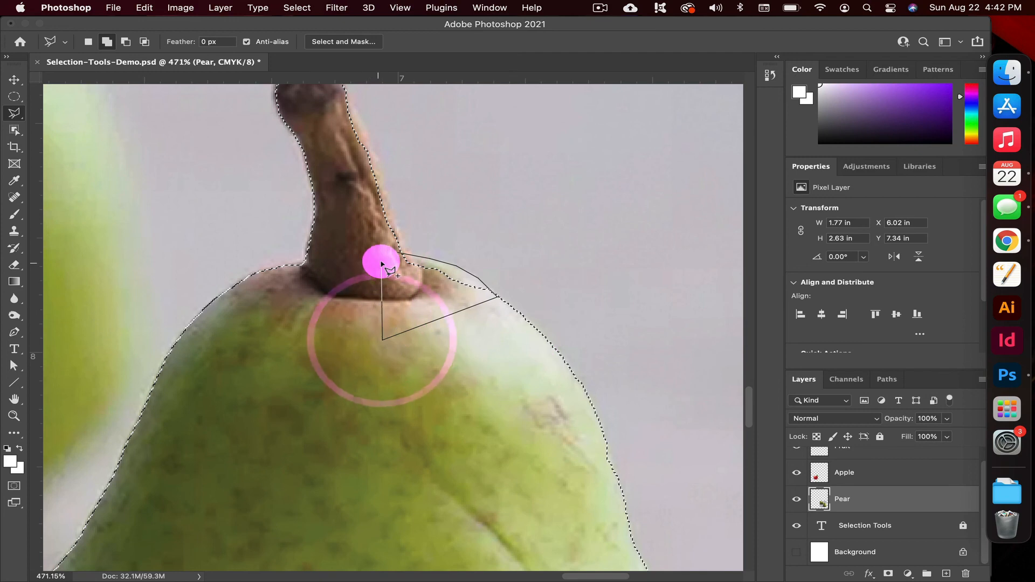
double_click(381, 261)
- Add the missed strip along the stem's right edge to the selection with the Polygonal Lasso
scroll(382, 263, up, 2)
scroll(381, 263, up, 4)
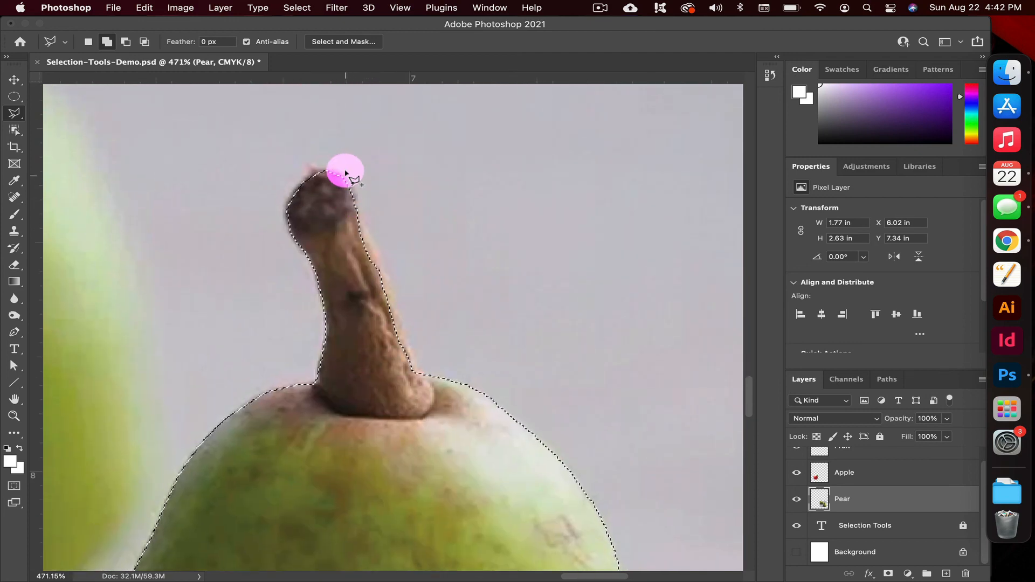
click(350, 188)
click(377, 248)
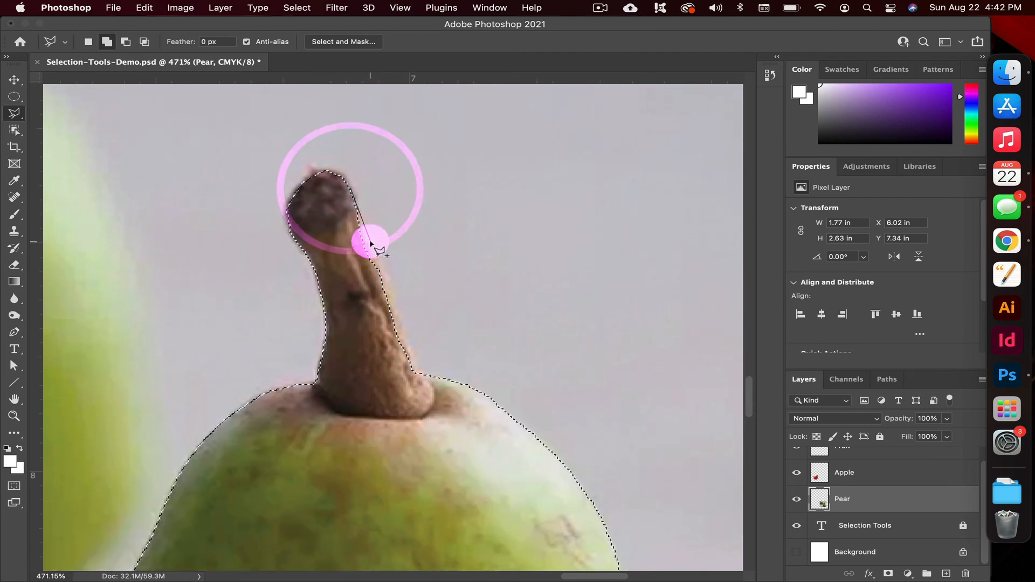
click(392, 277)
click(411, 325)
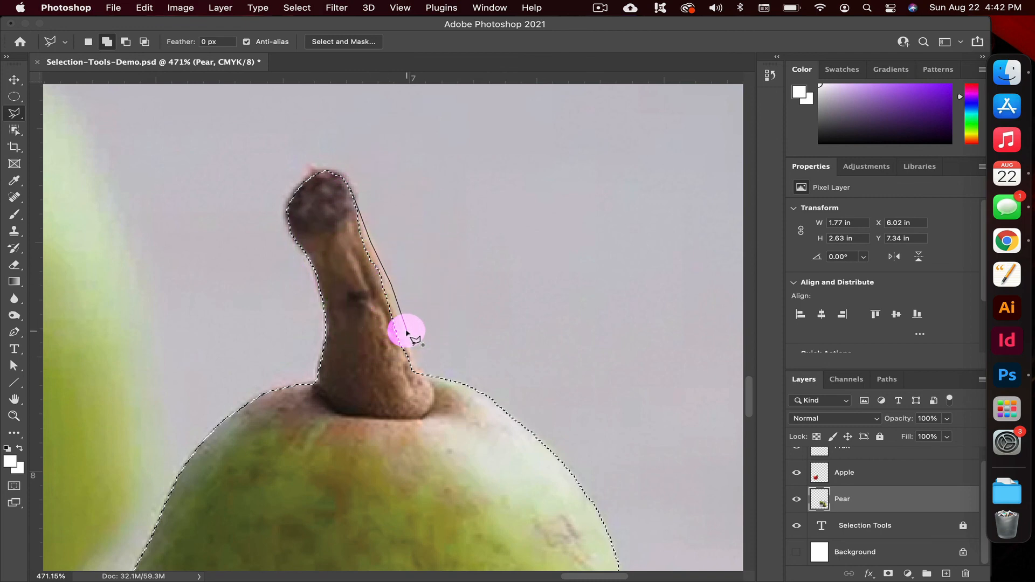
double_click(422, 376)
click(338, 264)
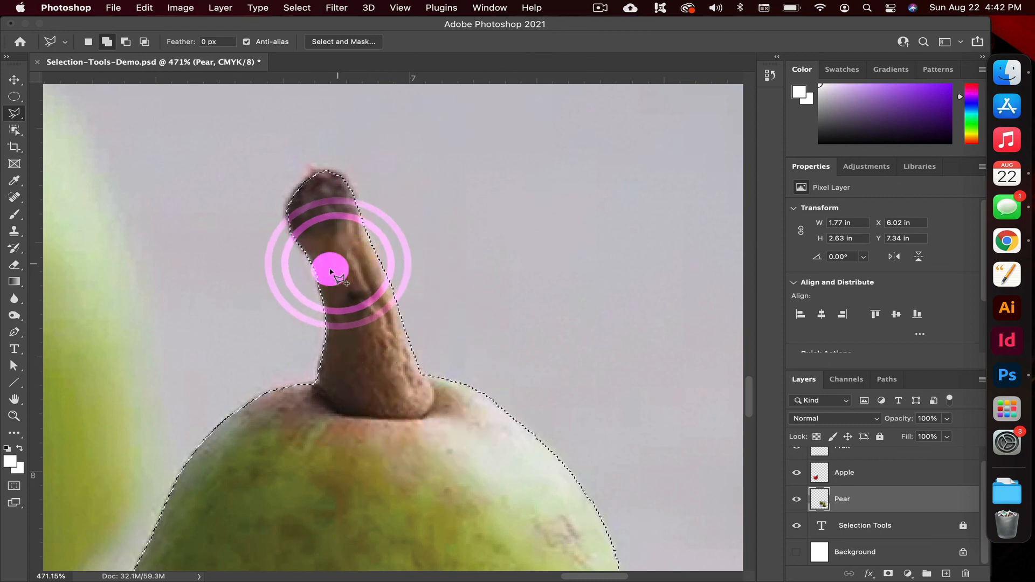
- Invert the pear selection to delete the photo's background from the Pear layer, and clear the selection
click(14, 416)
key(super+0)
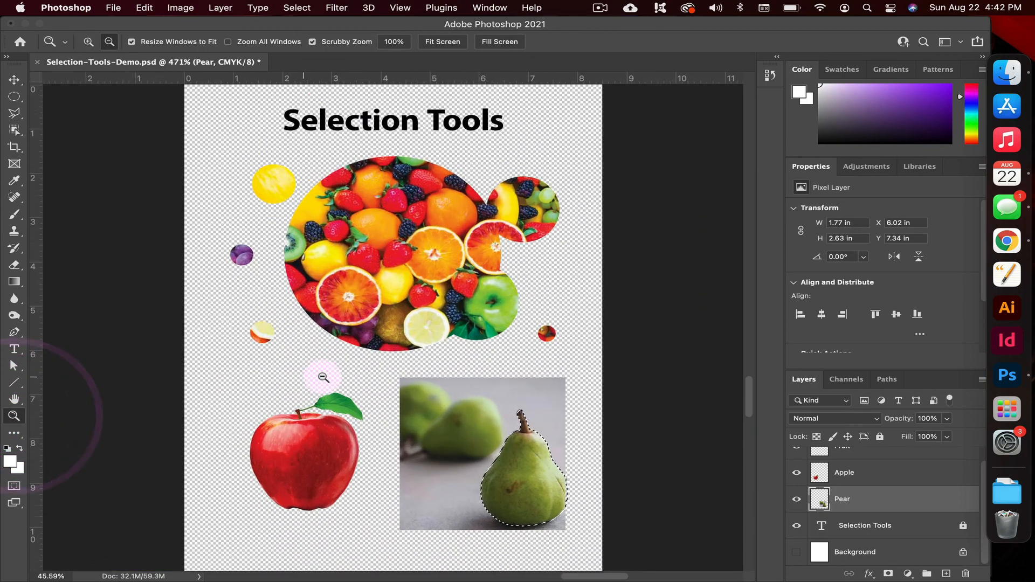
alt+click(323, 377)
drag(536, 462, 634, 511)
drag(450, 505, 458, 504)
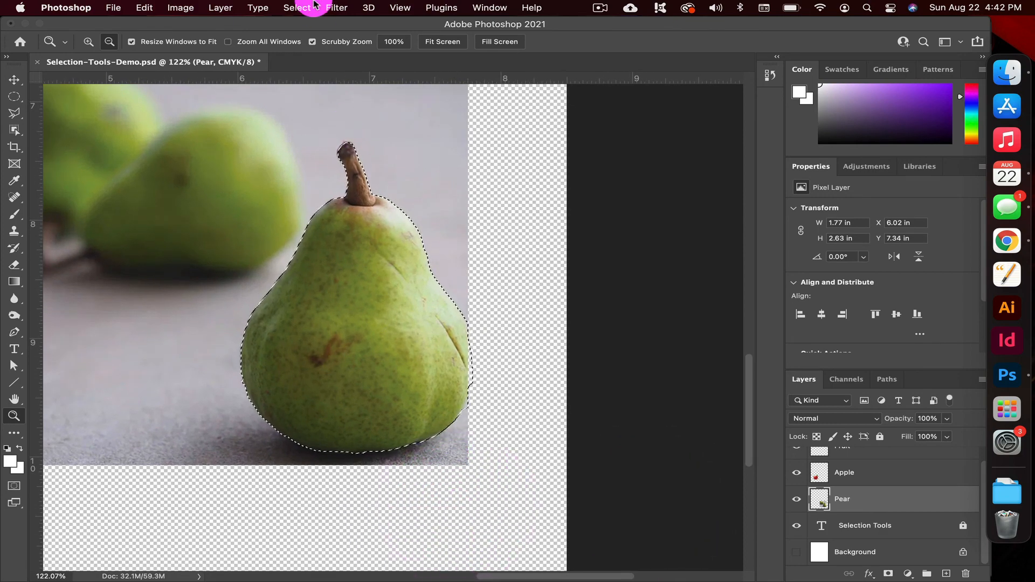
click(312, 9)
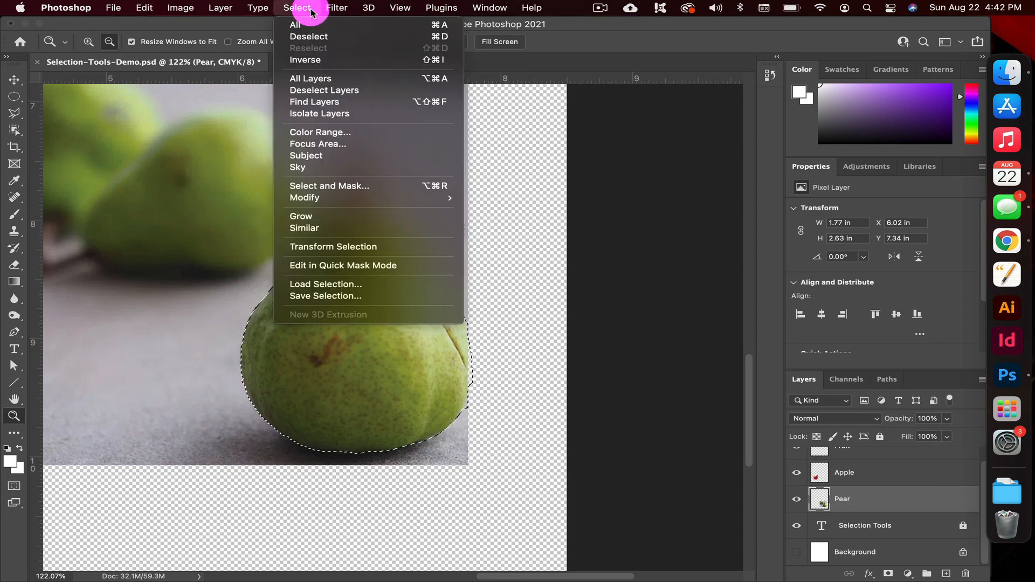
click(322, 60)
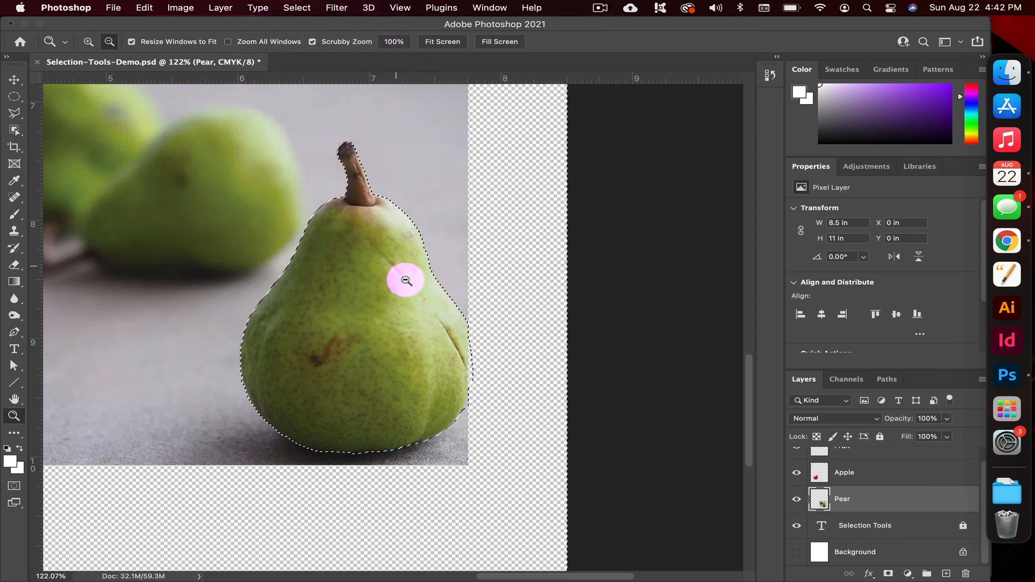
scroll(406, 280, up, 2)
scroll(406, 280, left, 3)
key(Delete)
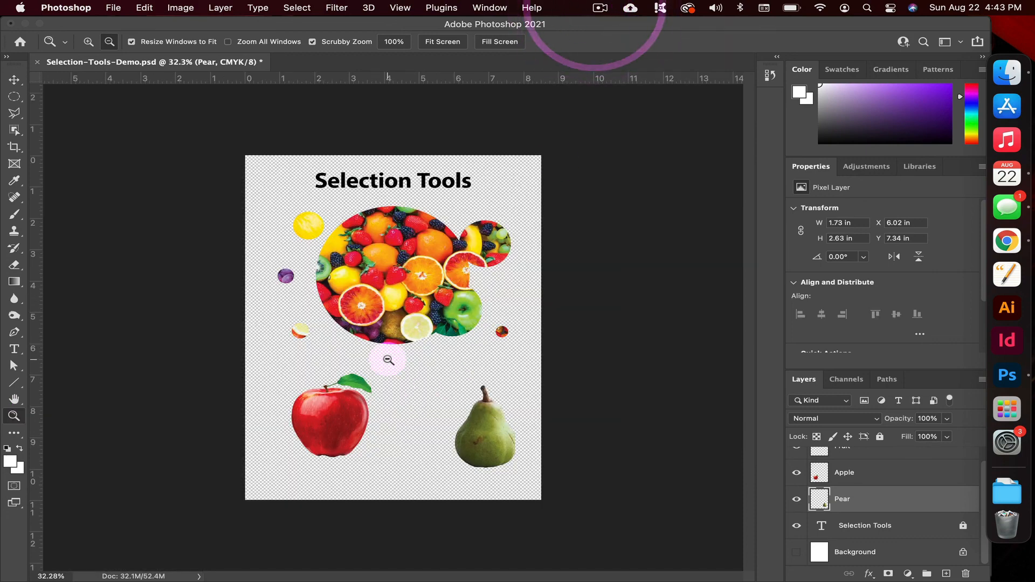
drag(383, 455, 405, 460)
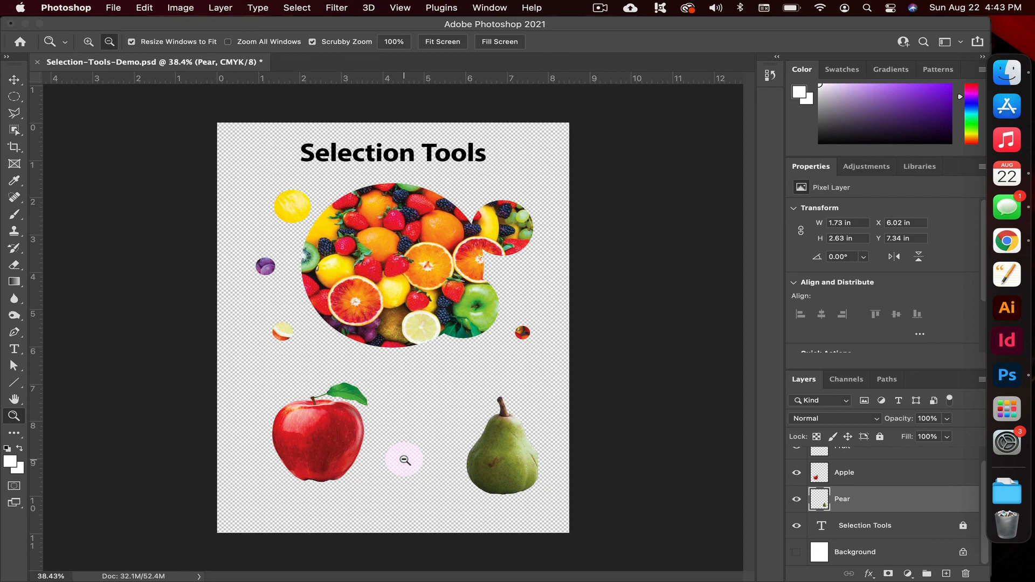